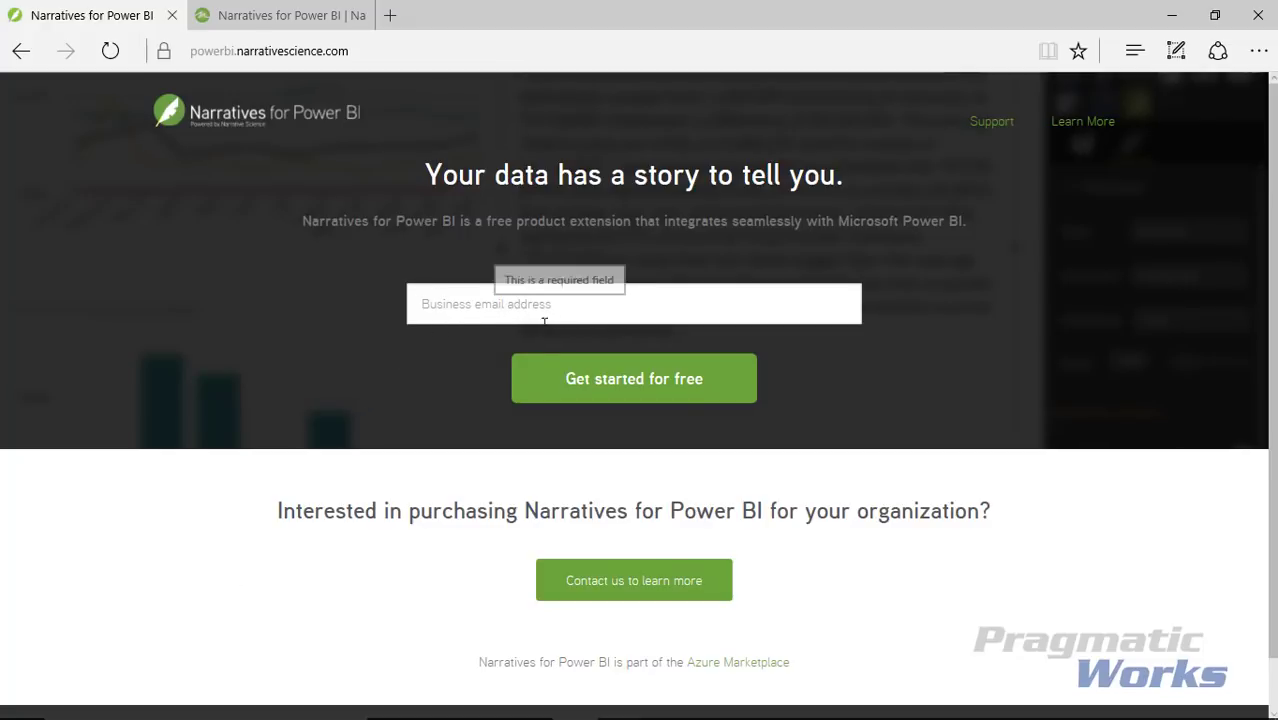
- Look over the Narratives for Power BI sign-up form and its product page, including the benefits and customer quote sections
left_click(433, 311)
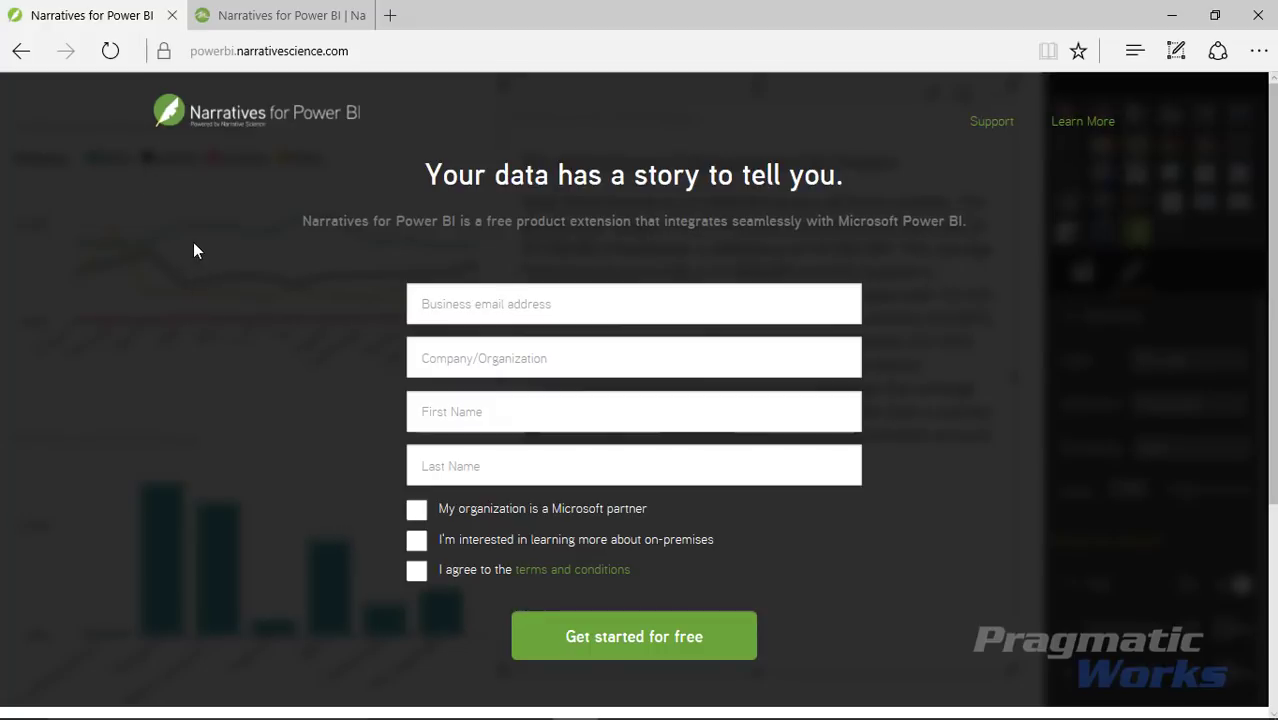
left_click(286, 18)
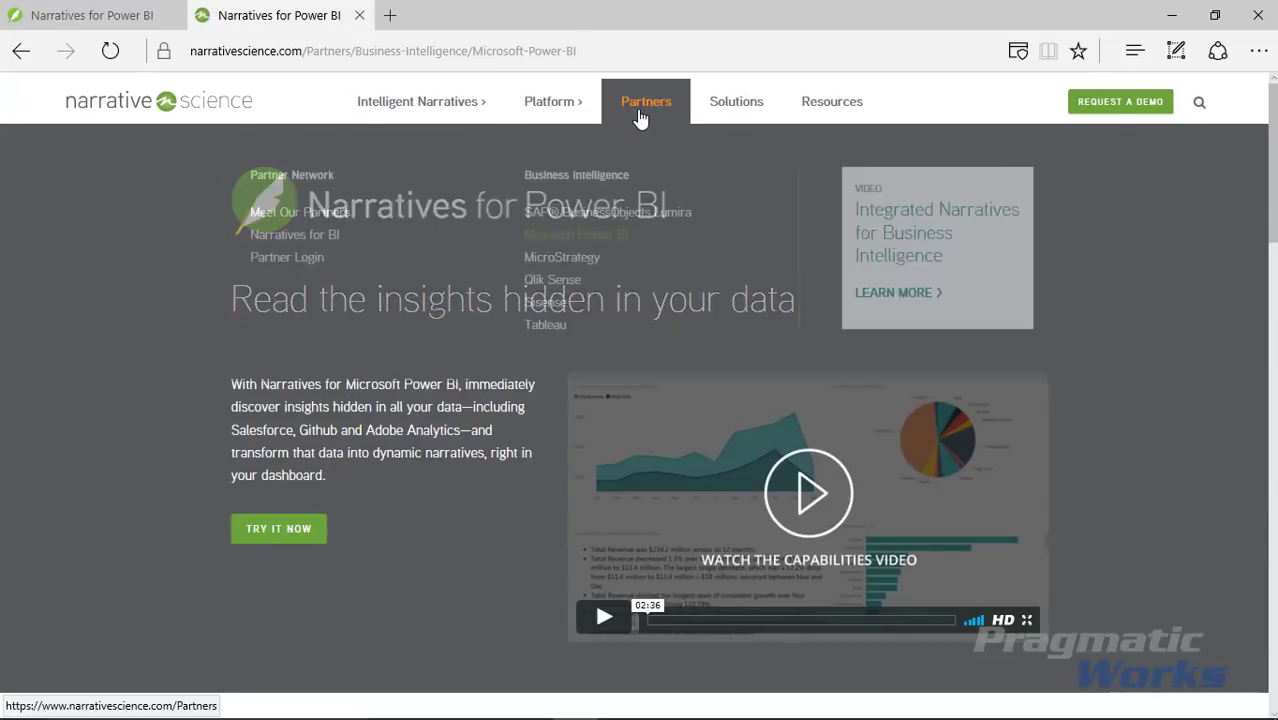
mouse_move(714, 119)
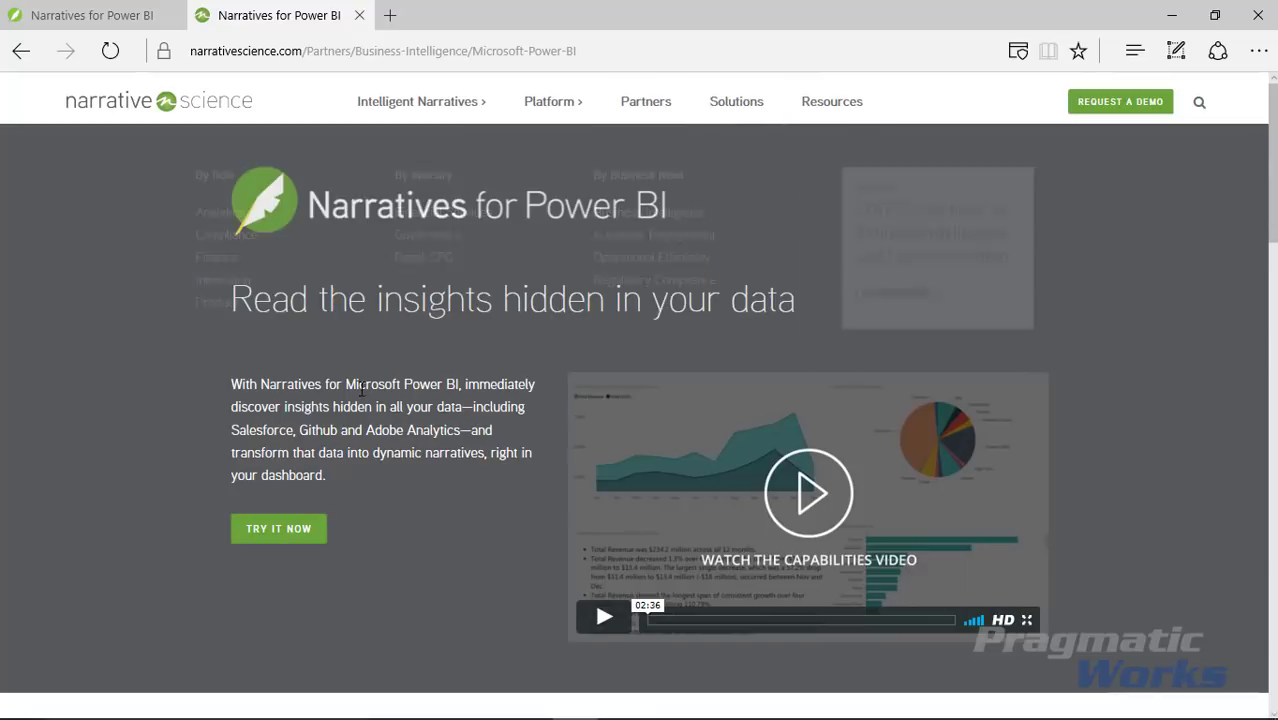
left_click(544, 106)
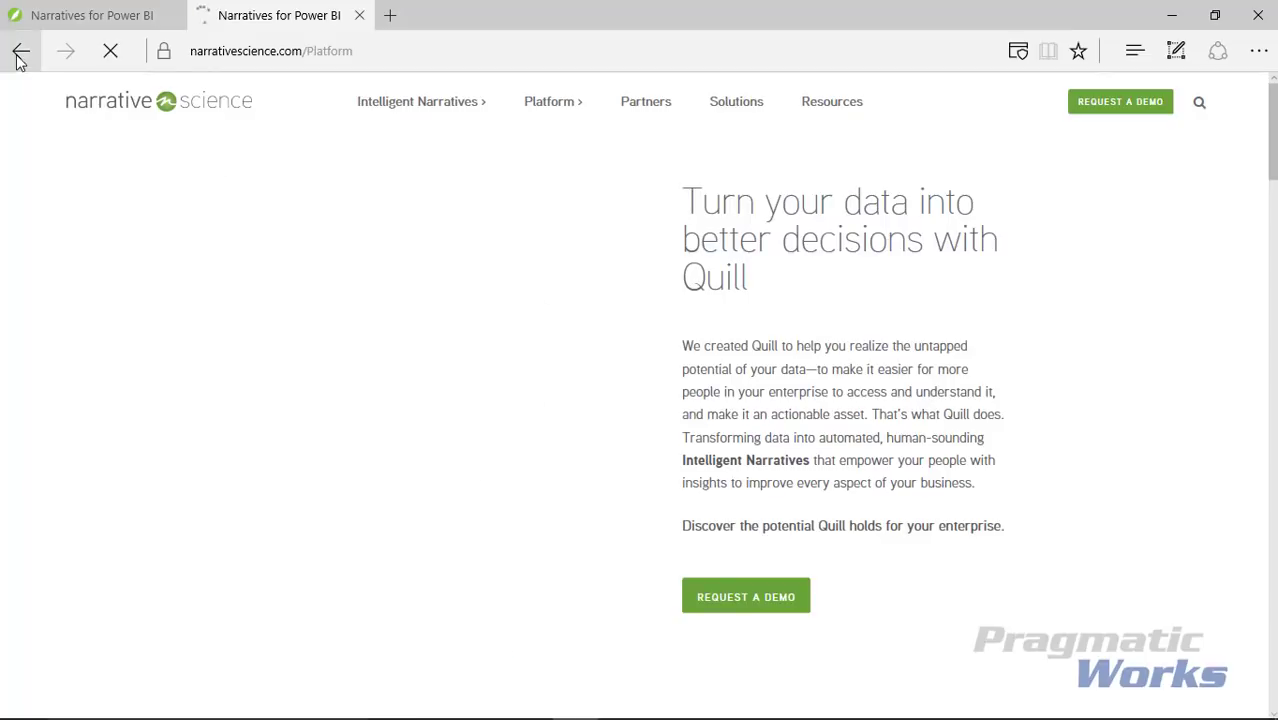
left_click(20, 52)
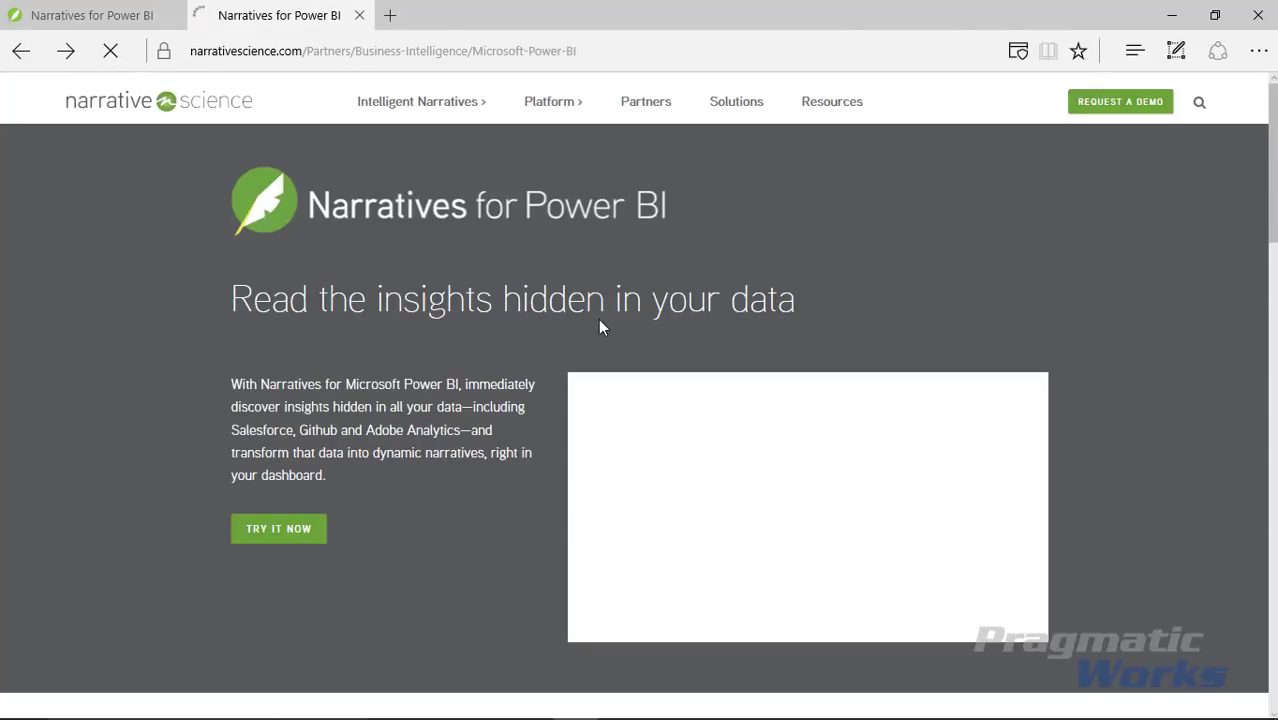
scroll(357, 443, "down", 8)
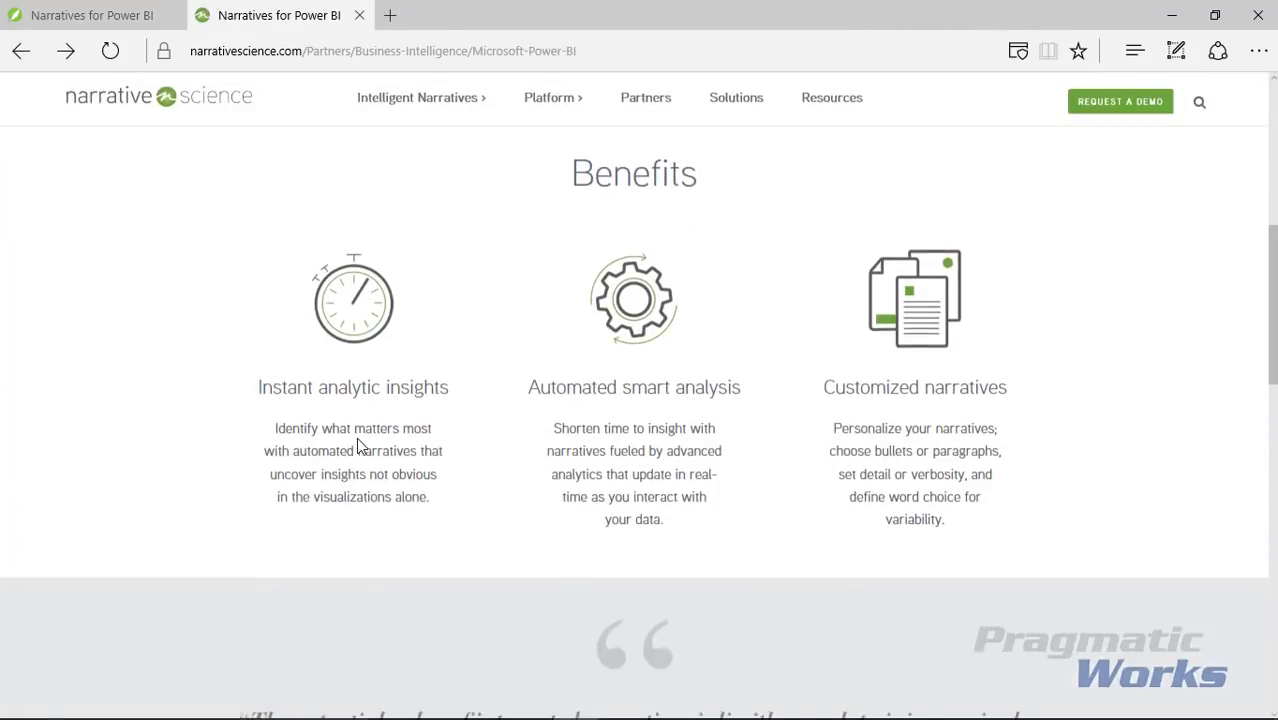
scroll(357, 440, "down", 3)
scroll(370, 430, "up", 2)
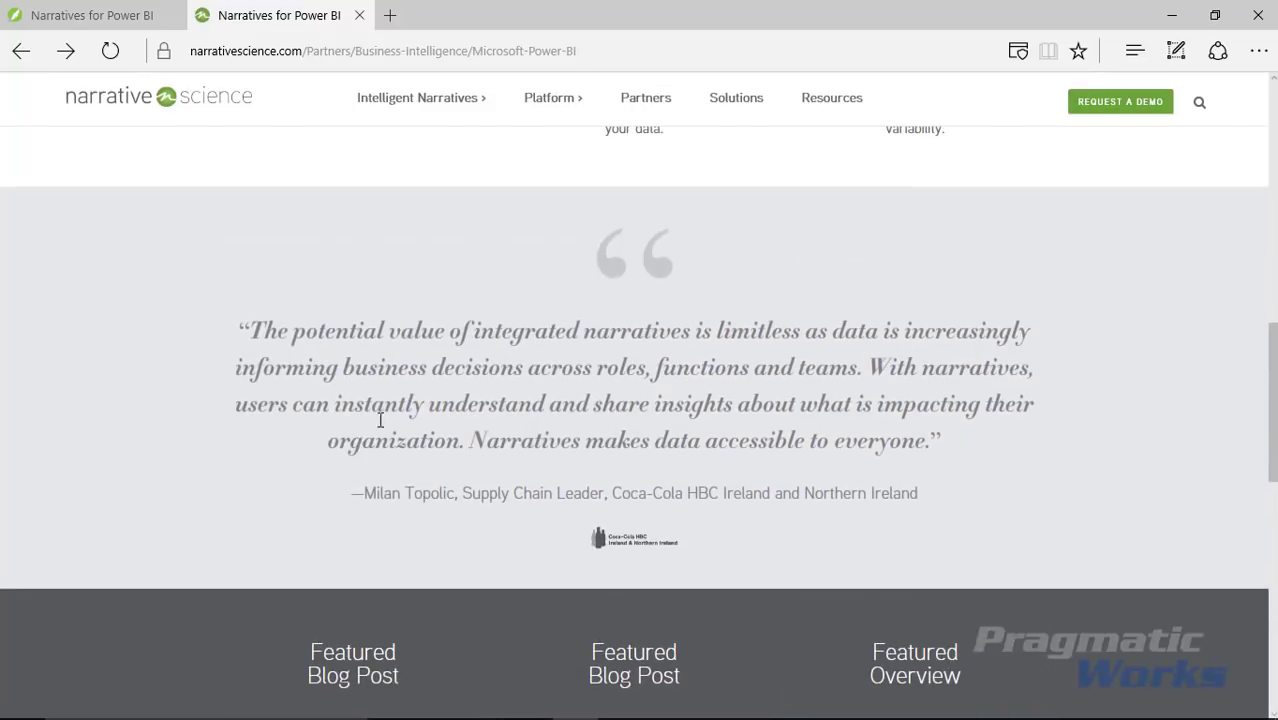
scroll(466, 445, "up", 10)
left_click(277, 335)
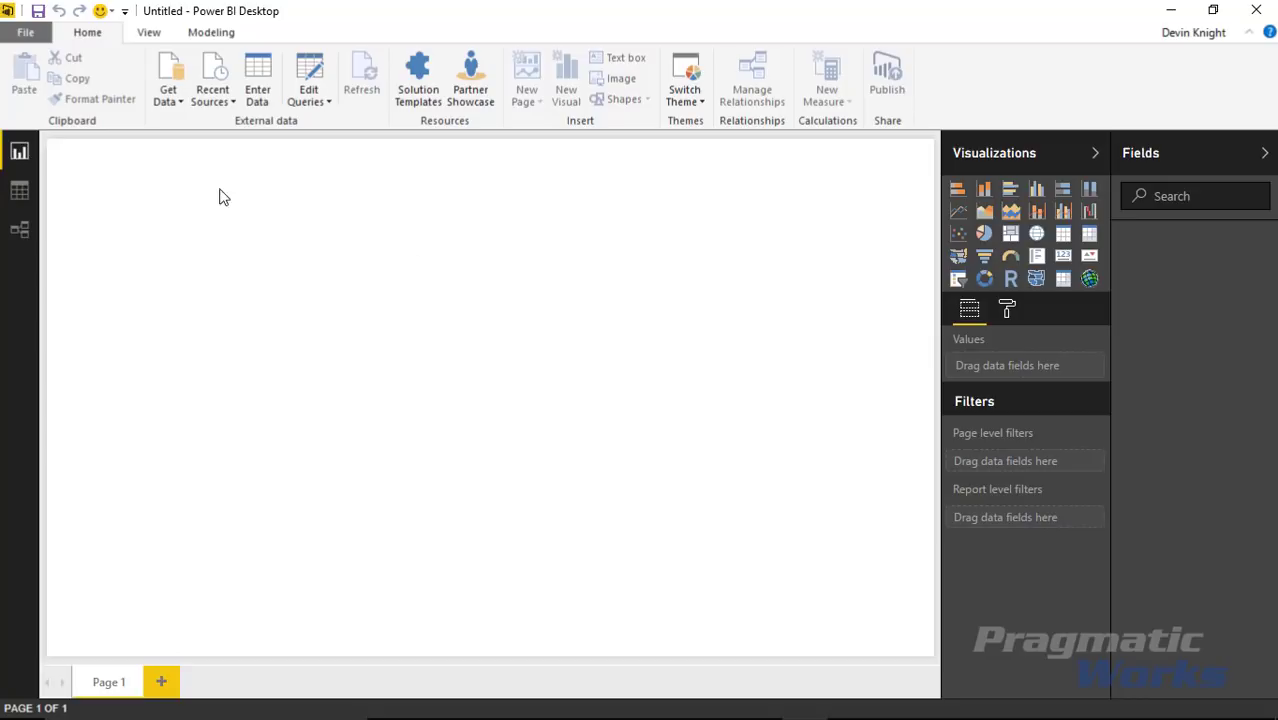
- Switch to Power BI Desktop and load the Offense table from the Excel workbook NFL Data.xlsx
left_click(165, 100)
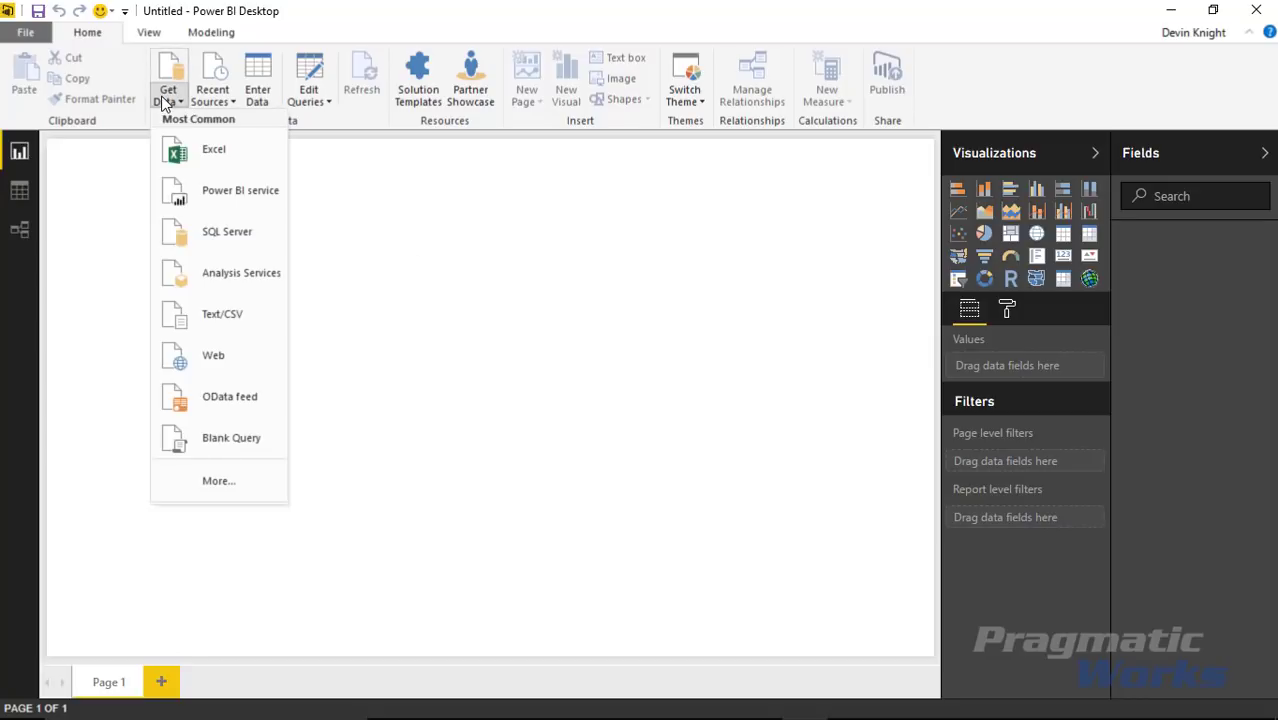
left_click(200, 149)
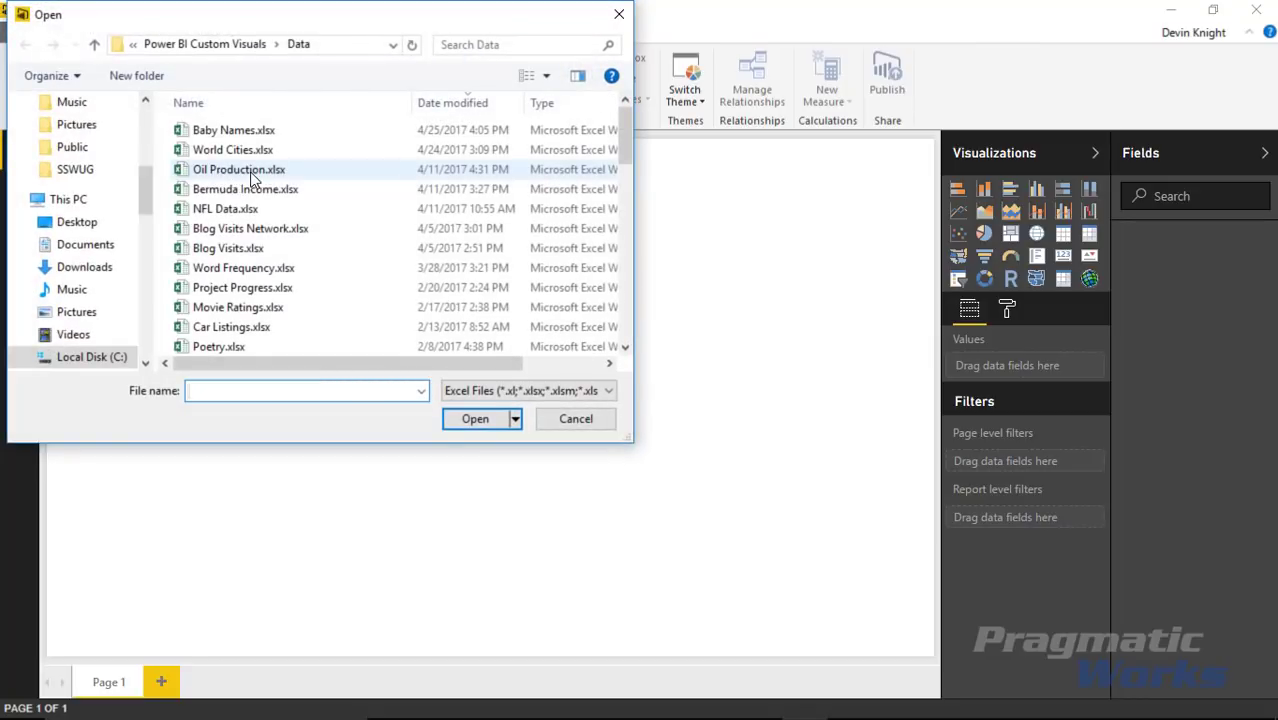
left_click(222, 208)
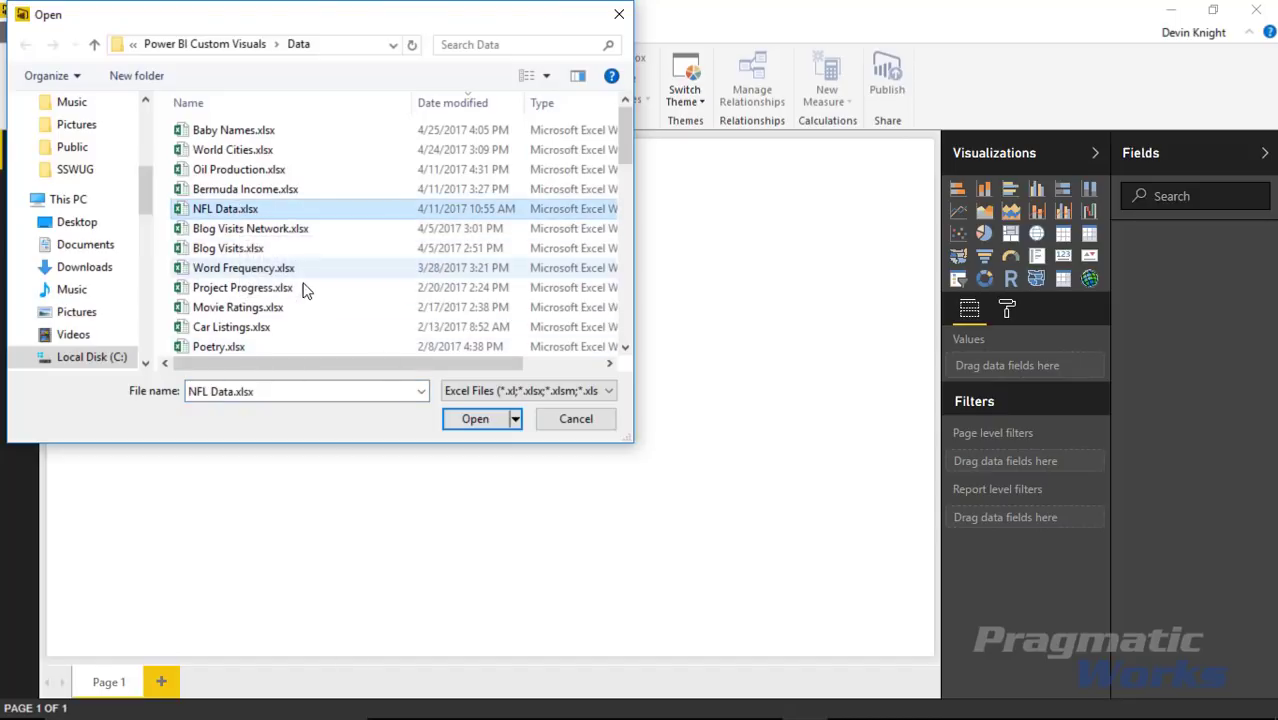
left_click(474, 420)
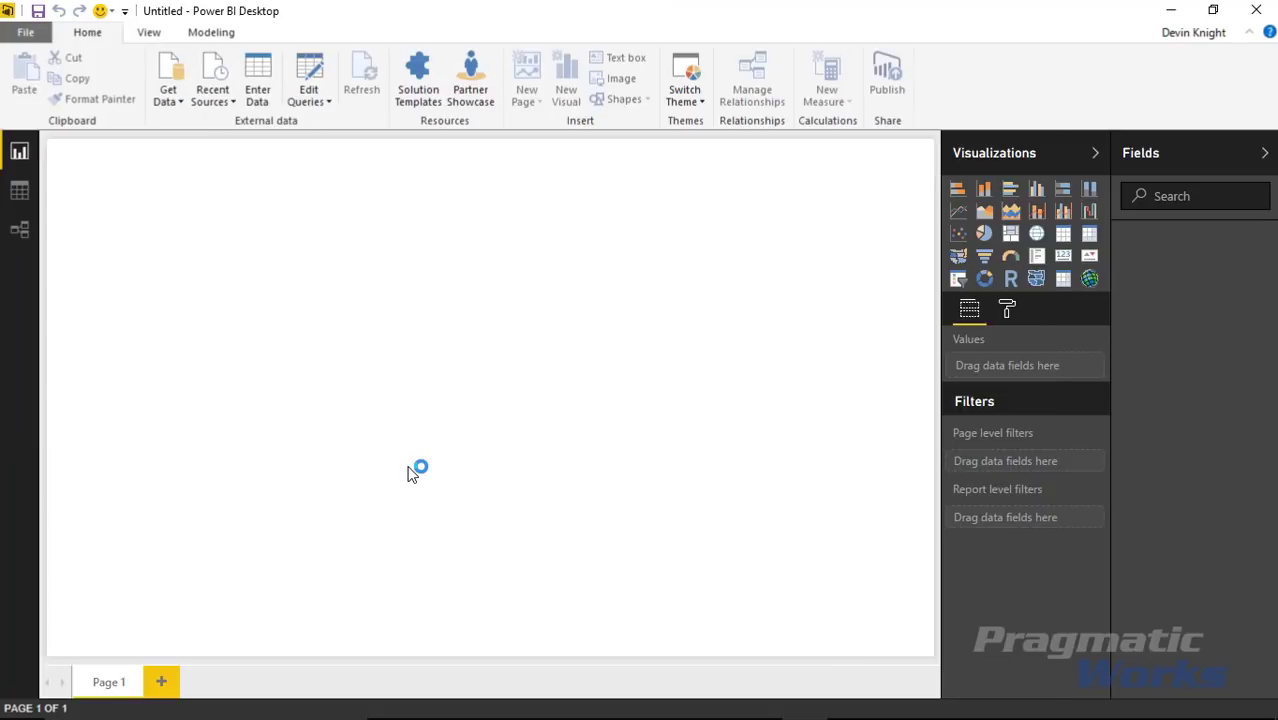
left_click(285, 187)
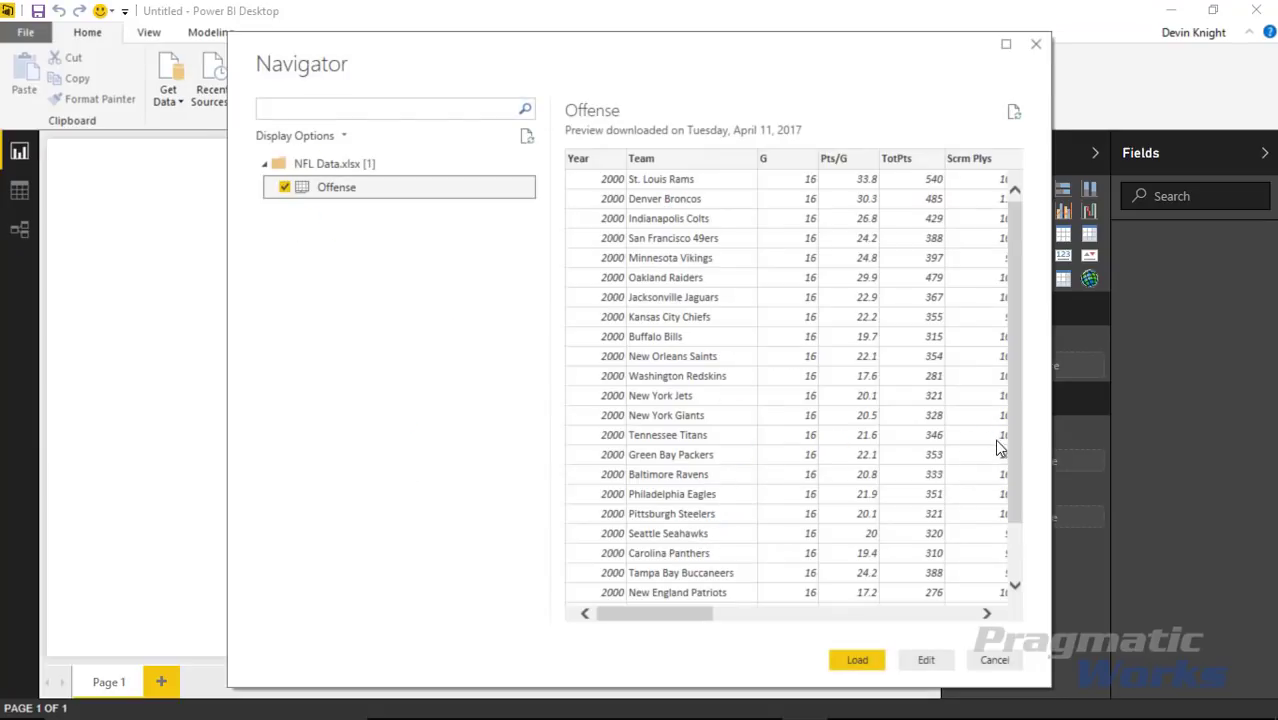
scroll(1000, 450, "down", 3)
scroll(1005, 470, "up", 3)
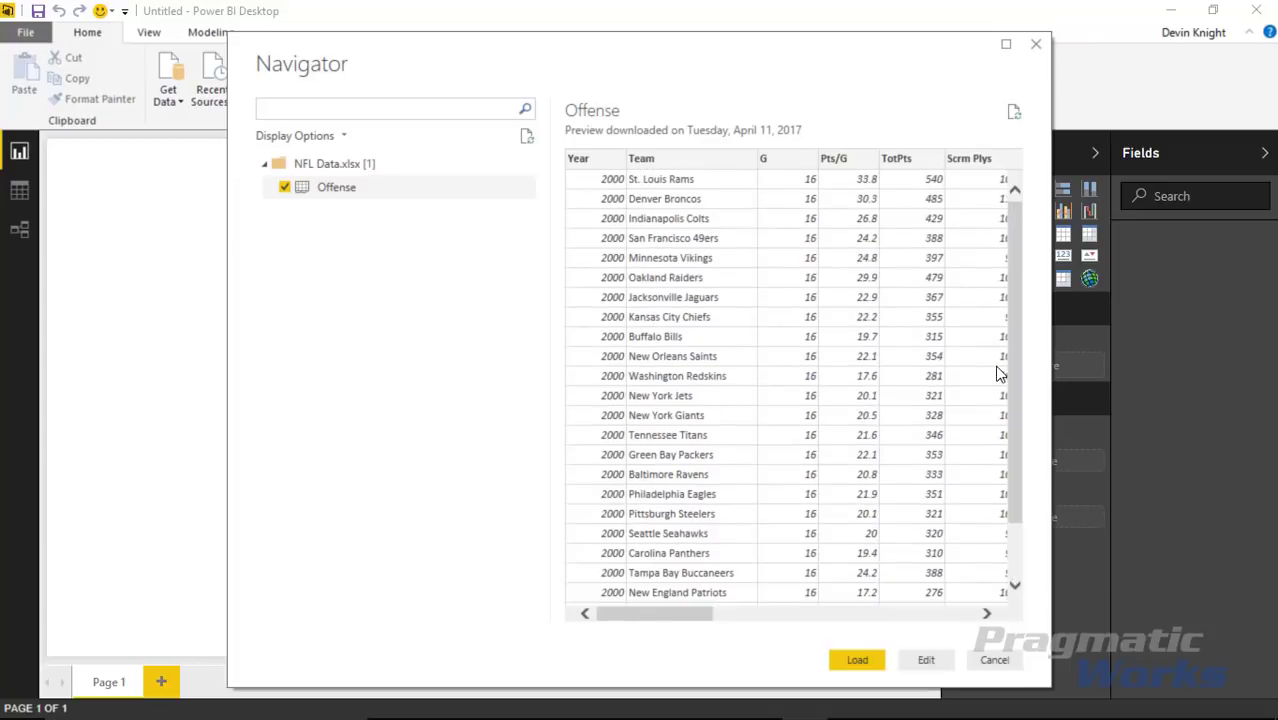
left_click(856, 660)
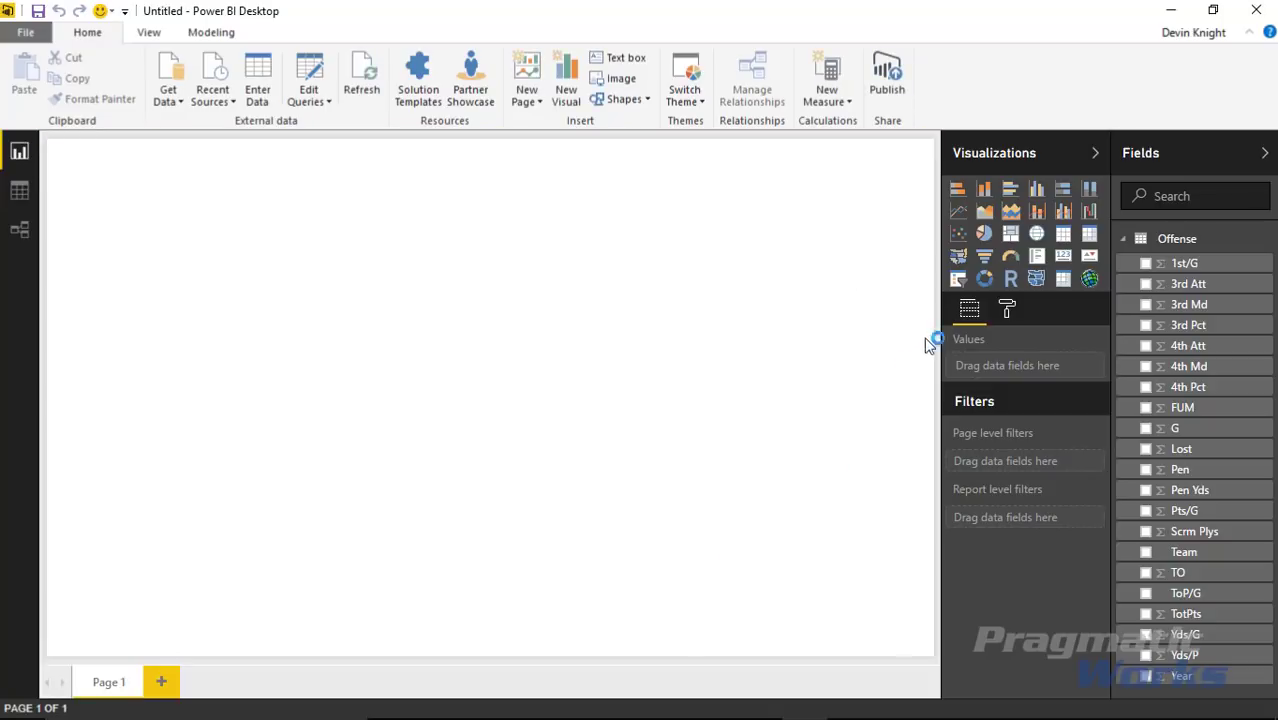
- Import the narratives-for-power-bi visual file from the Custom Visuals folder into the report, accepting the custom visual caution
left_click_drag(939, 309, 912, 312)
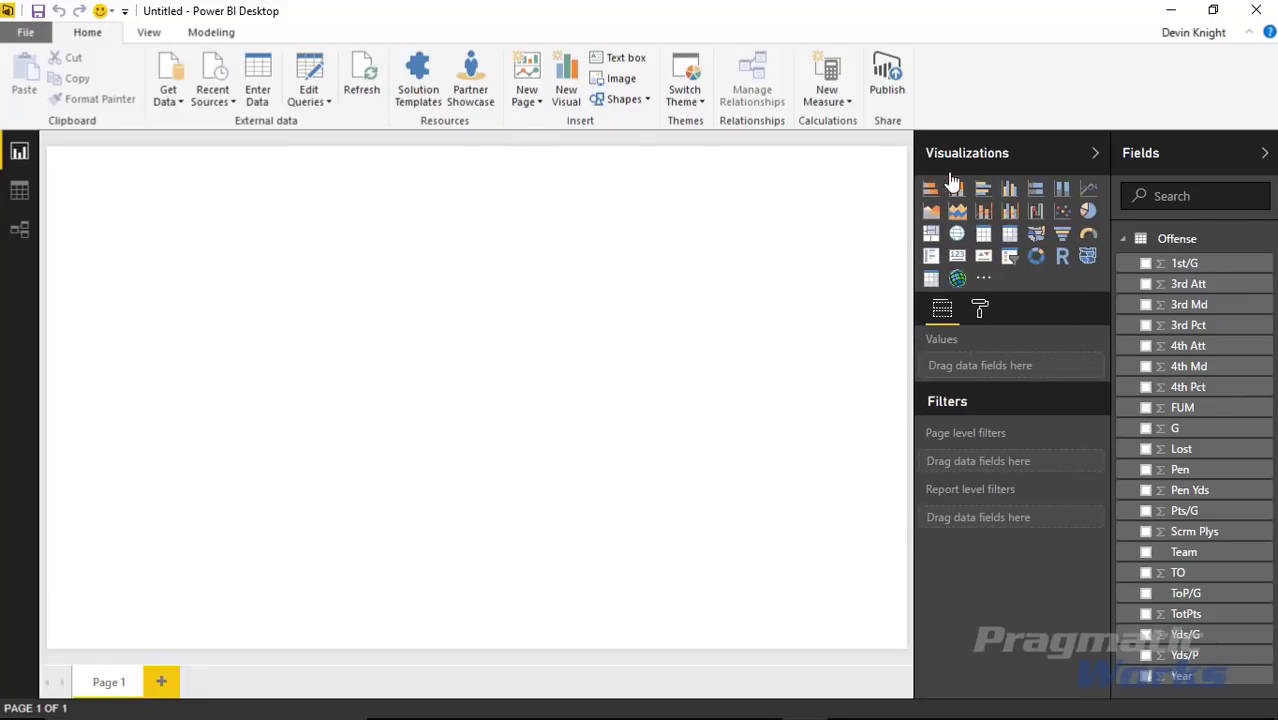
left_click(984, 282)
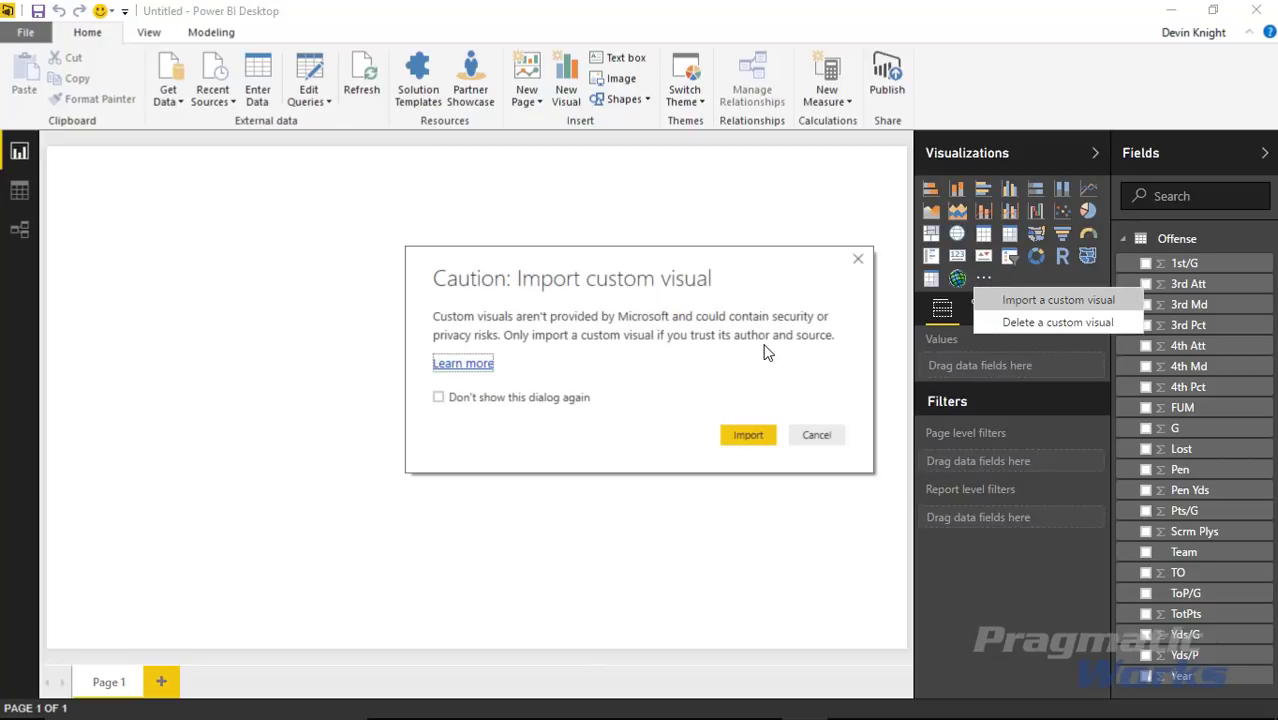
left_click(748, 433)
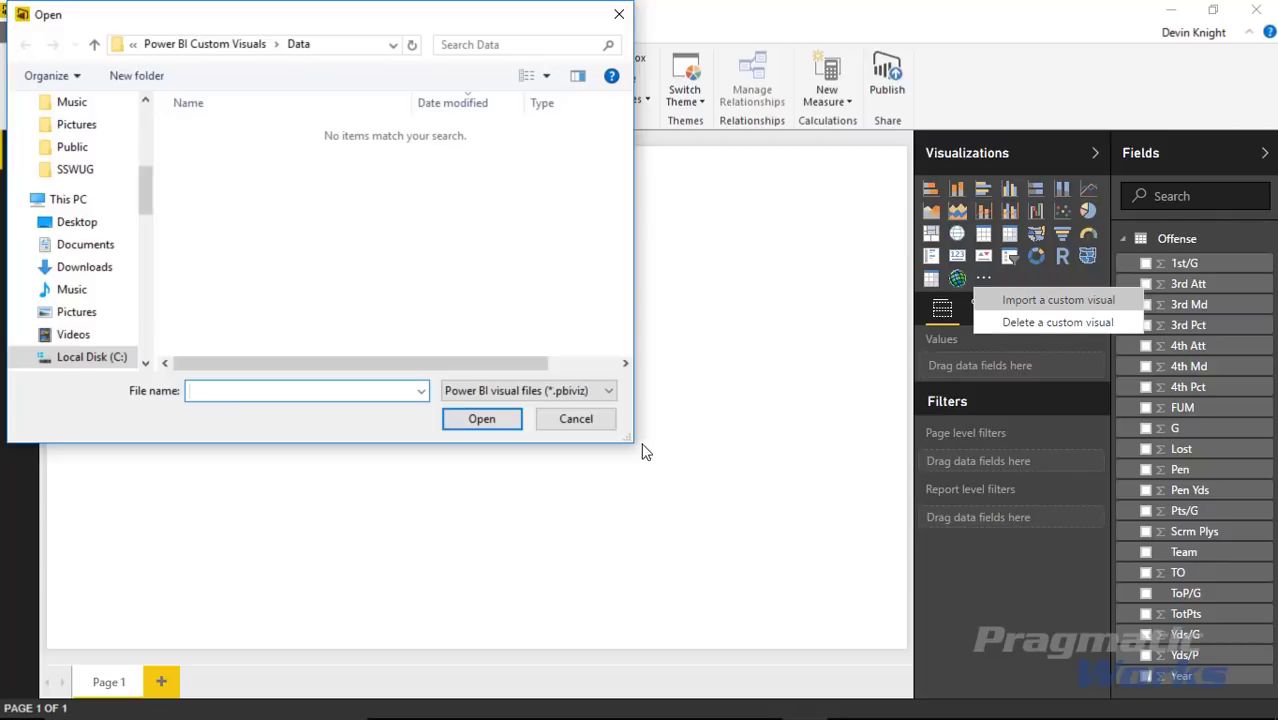
left_click(234, 47)
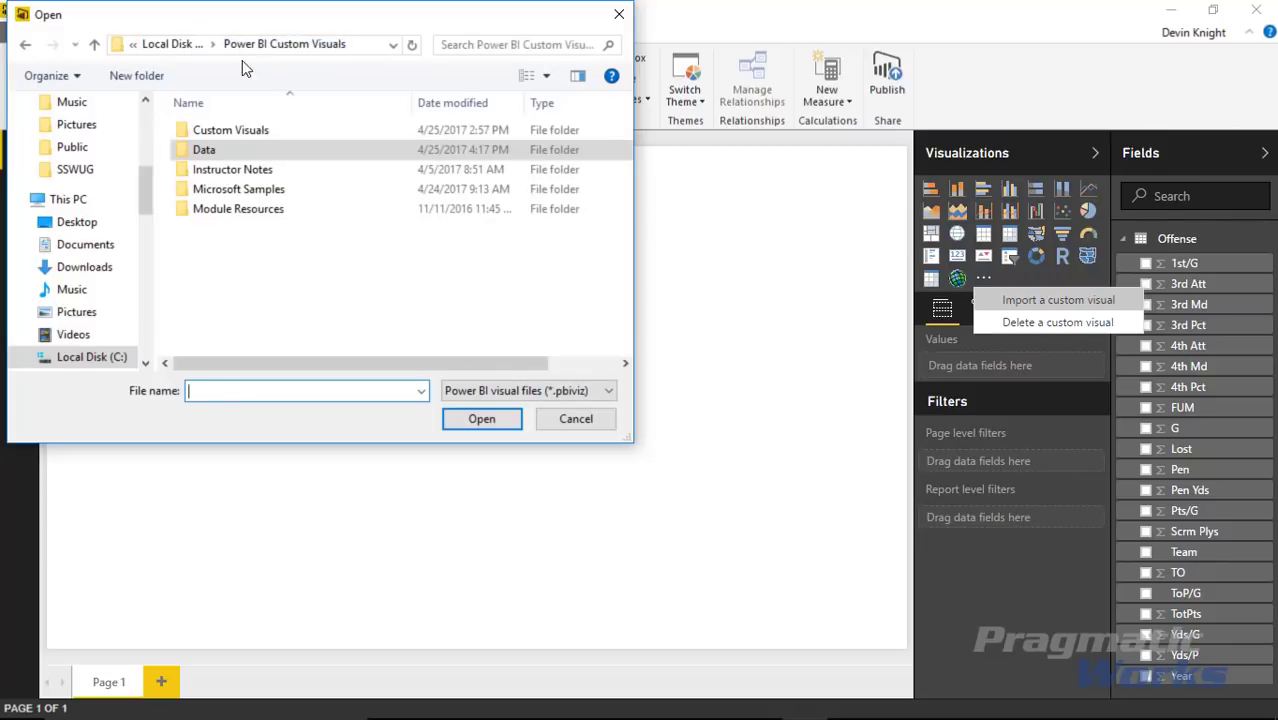
double_click(235, 131)
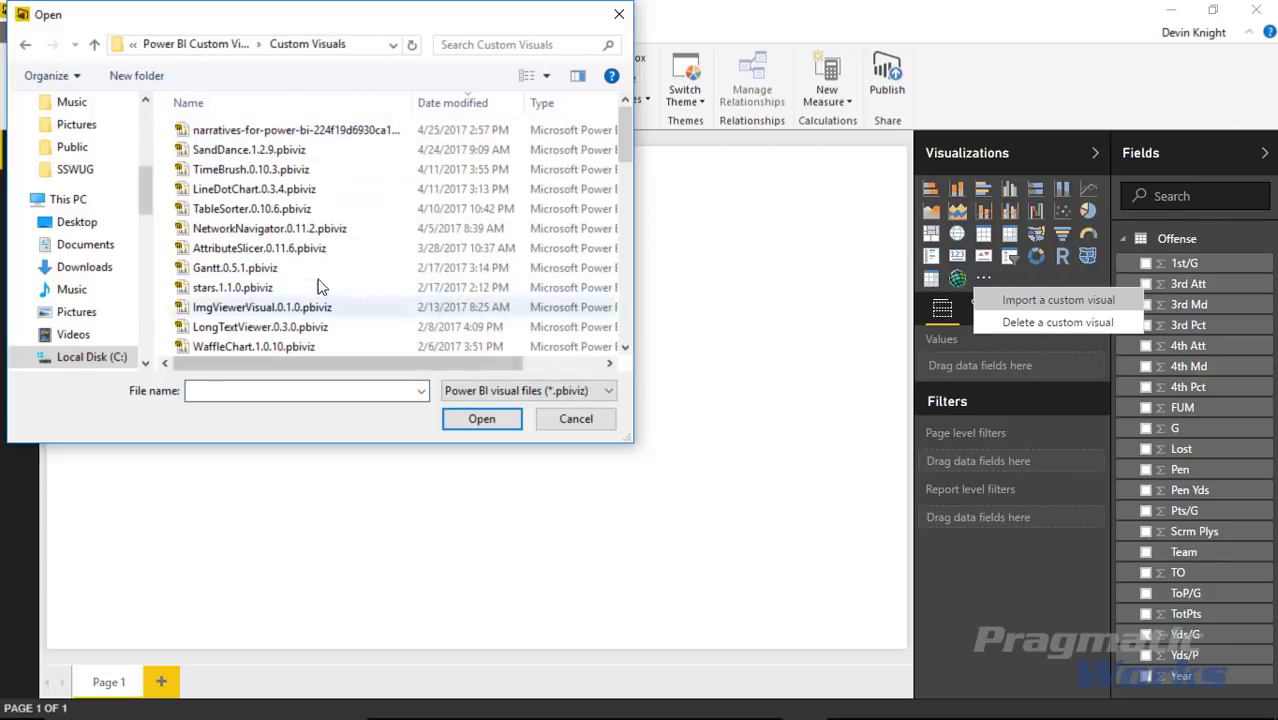
left_click(252, 130)
left_click(449, 420)
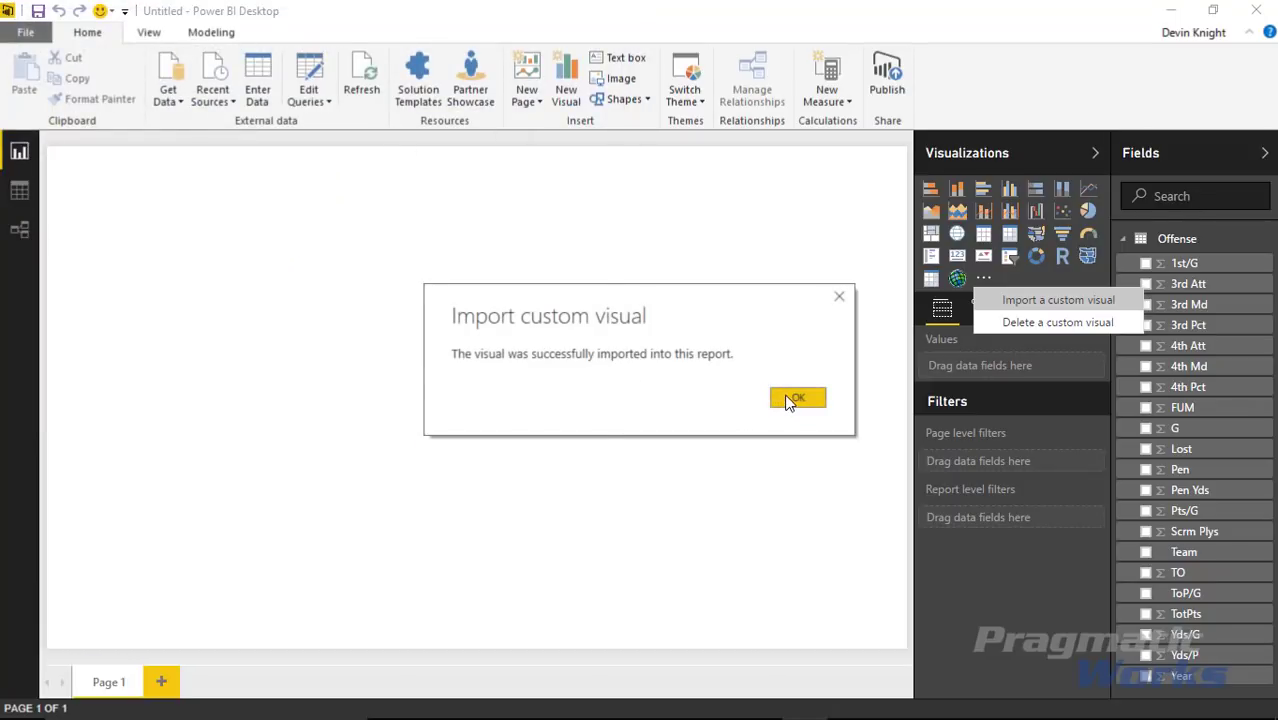
left_click(787, 397)
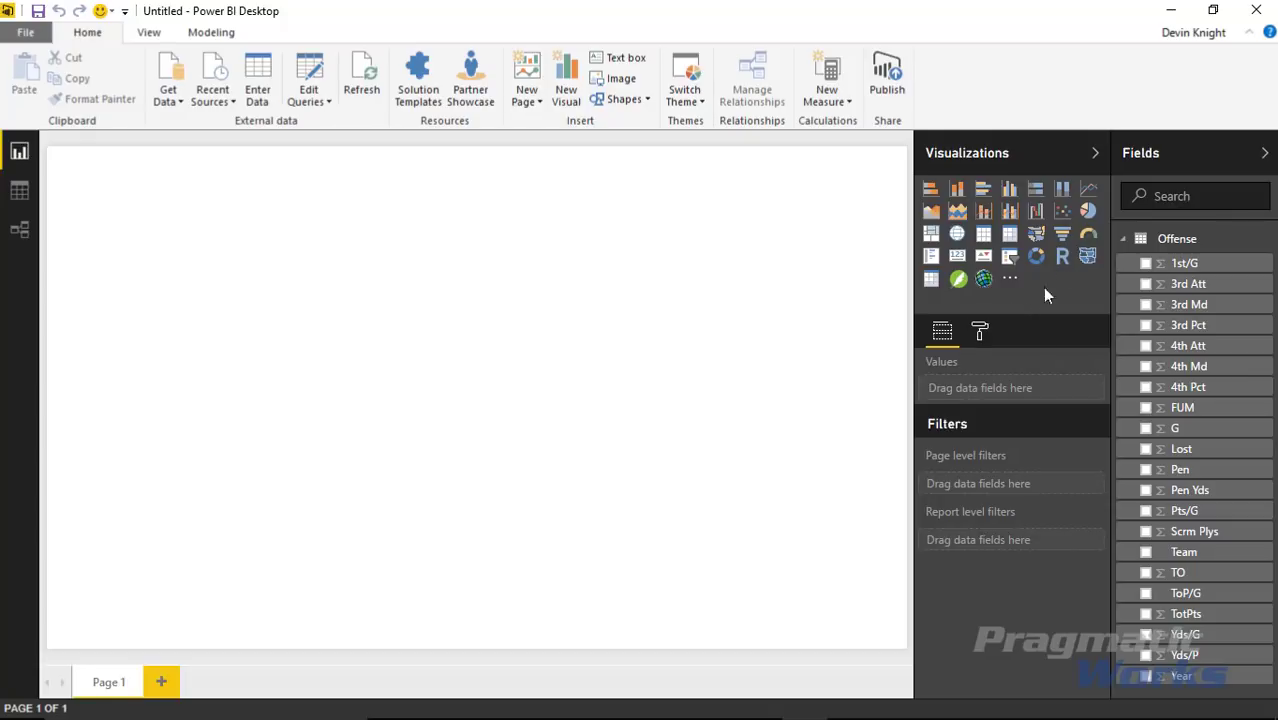
- Add a Narratives for Power BI visual to Page 1 and enlarge it to fill nearly the whole page
left_click(959, 284)
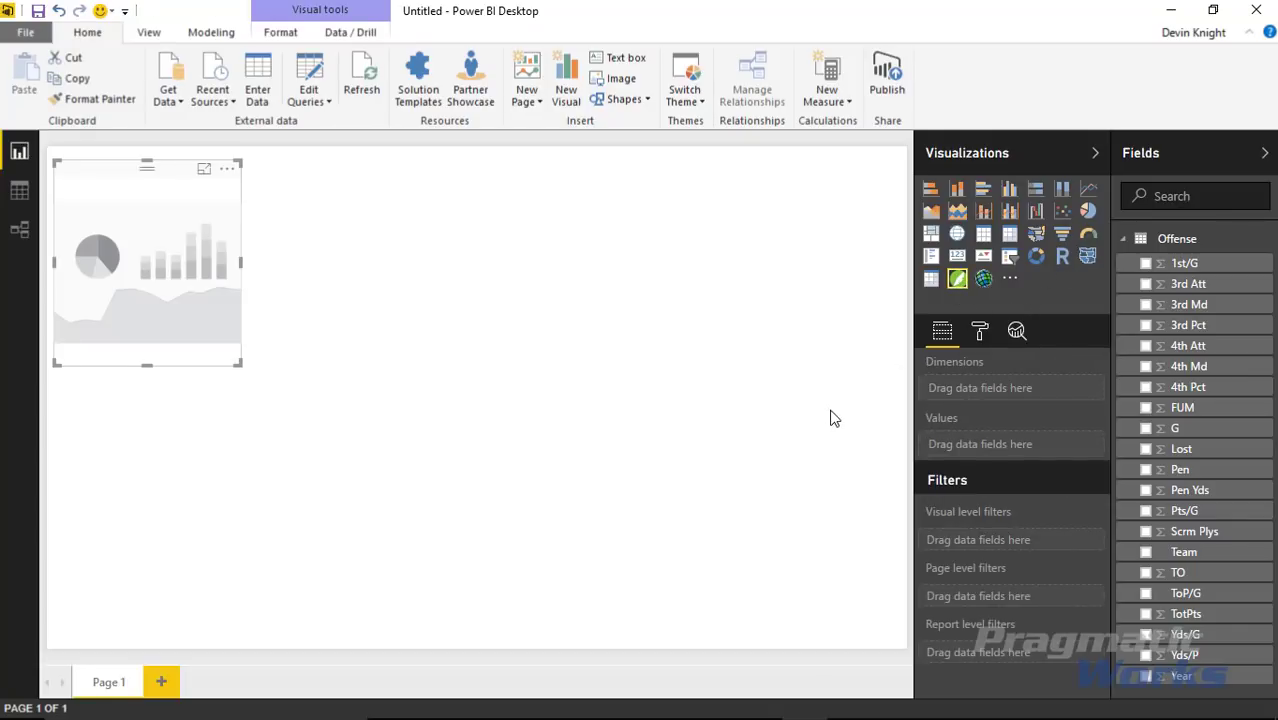
left_click_drag(236, 366, 873, 652)
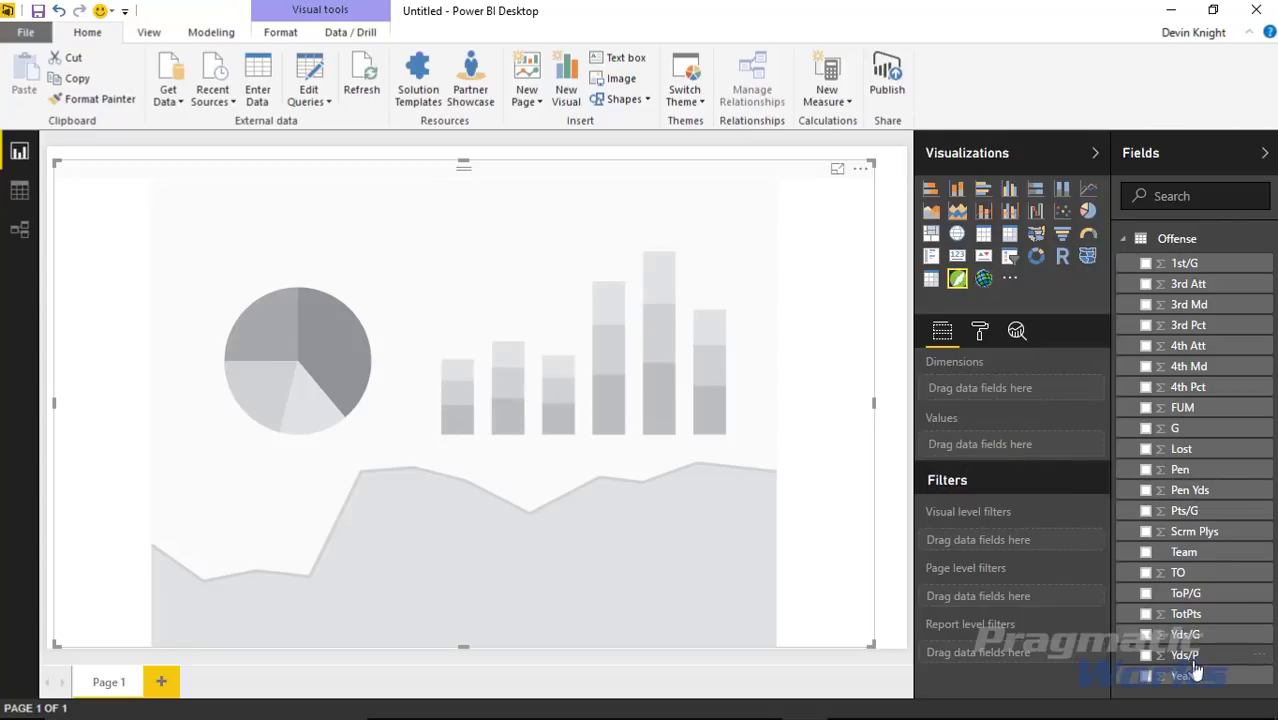
- Assign Year and Team as the visual's dimensions and TotPts as its value, and write a Continuous narrative
left_click_drag(1196, 675, 1019, 394)
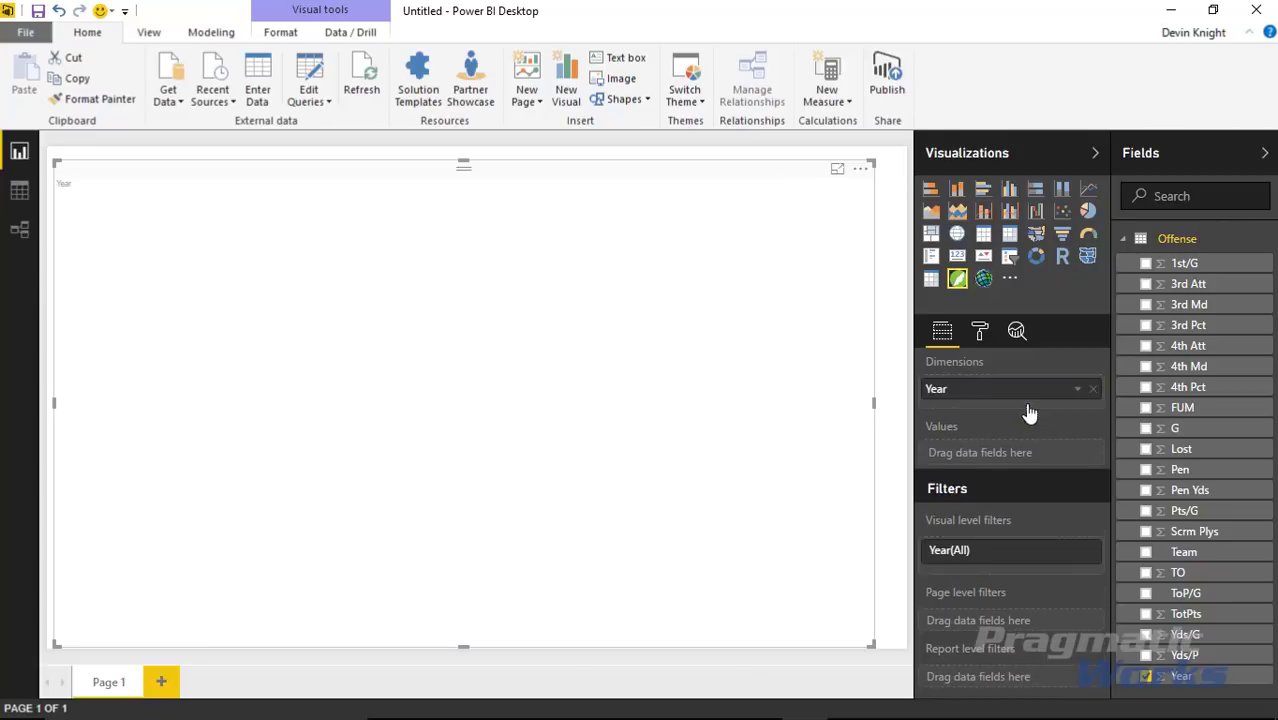
left_click_drag(1198, 563, 1027, 415)
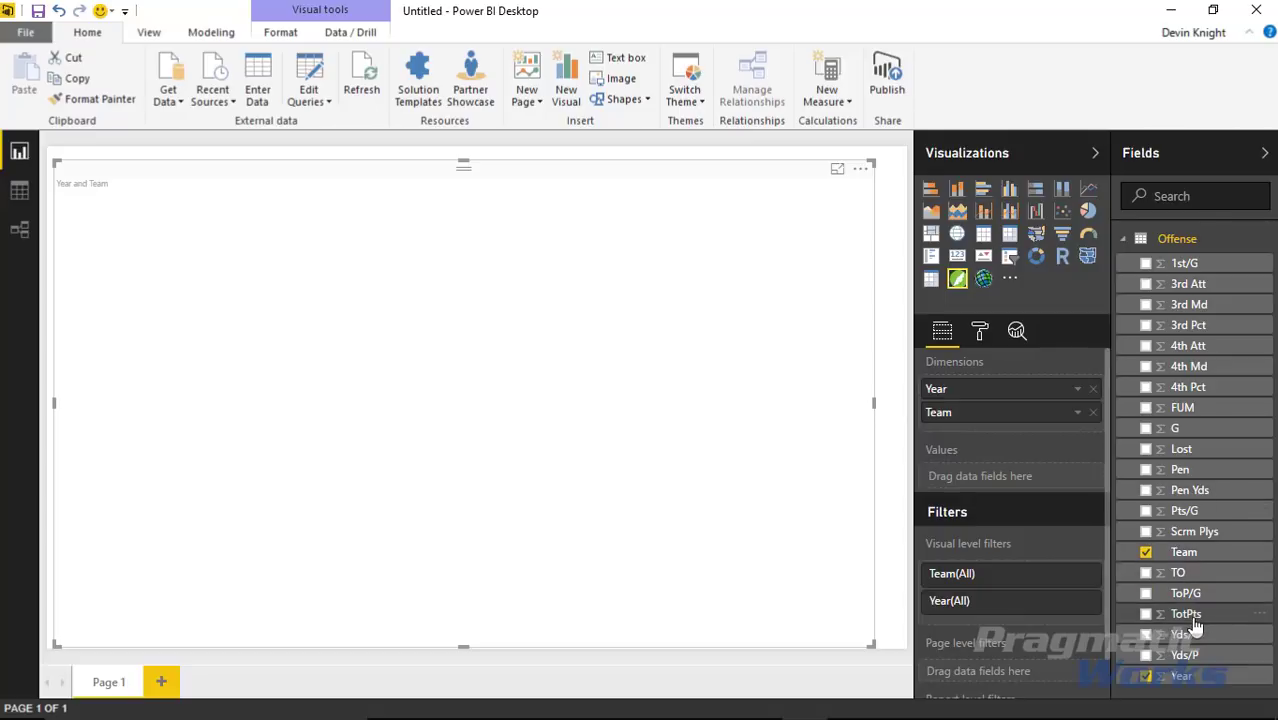
left_click_drag(1156, 620, 1005, 480)
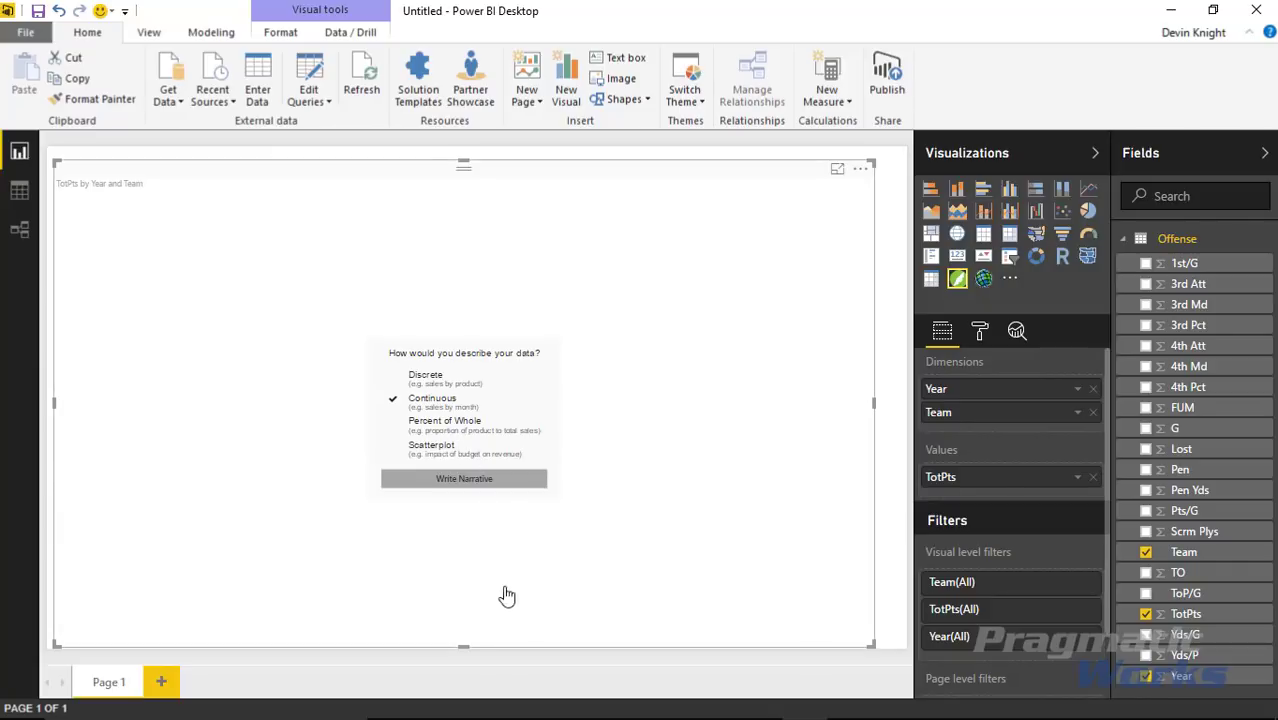
left_click(464, 486)
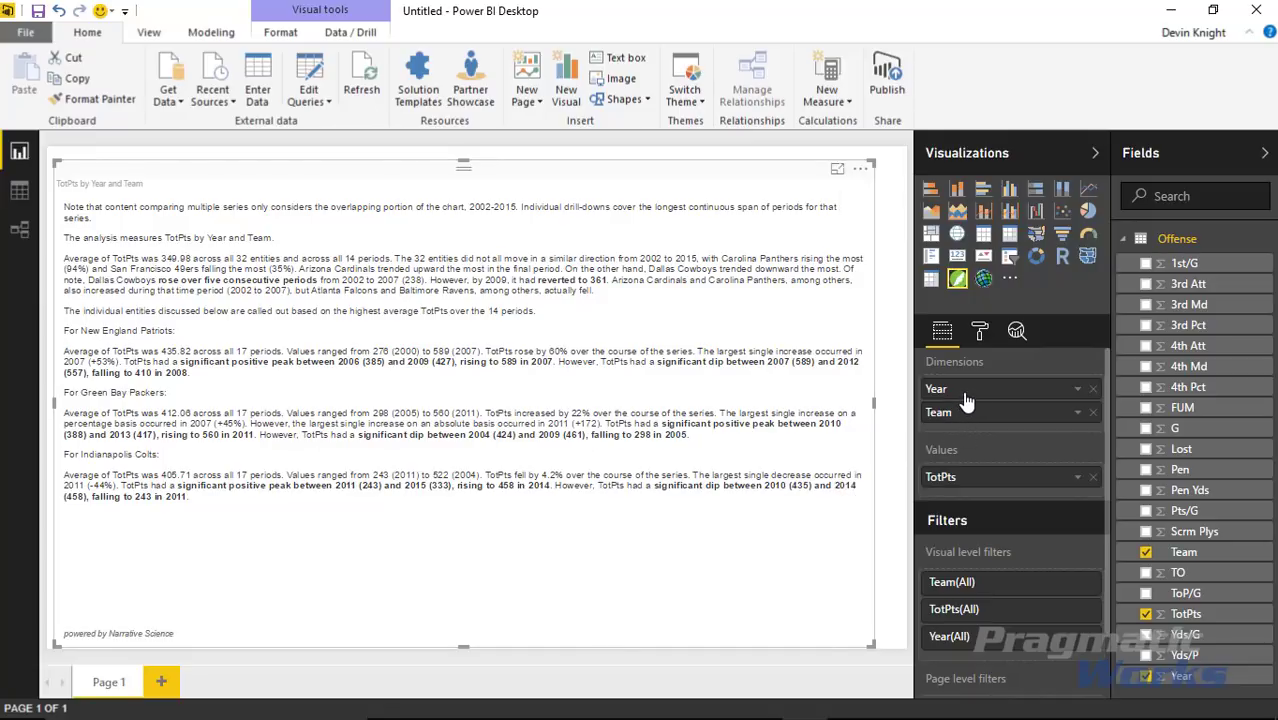
- Try Team ahead of Year in the narrative's dimensions, and restore Year as the first dimension
left_click_drag(966, 400, 952, 430)
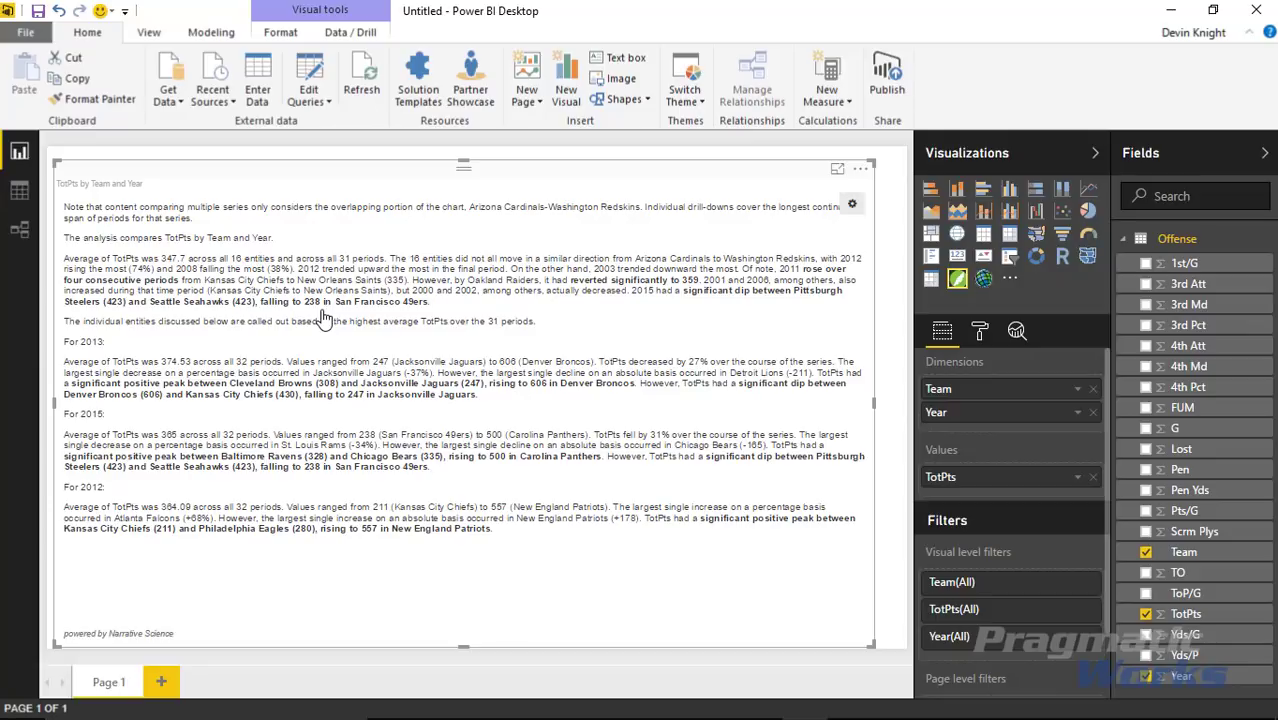
left_click_drag(1010, 416, 1006, 386)
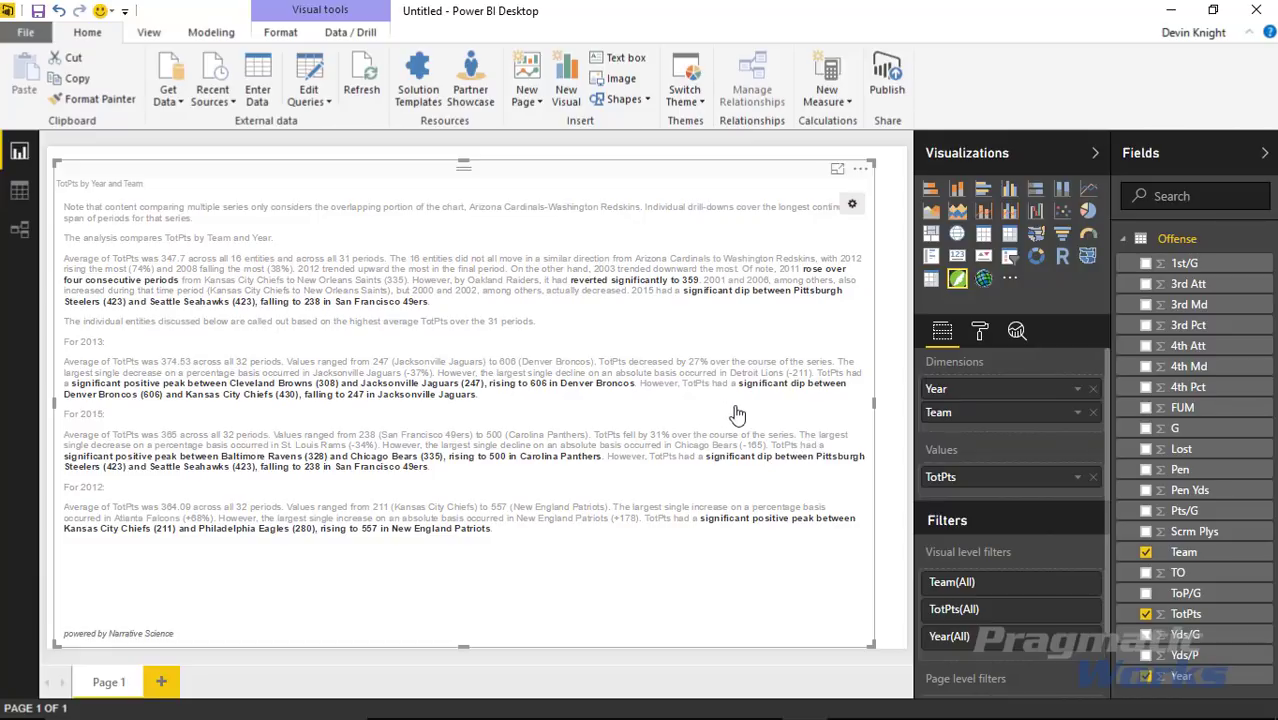
- Check the available narrative types in the visual's formatting options and set the narrative's structure to Bullet List
left_click(978, 338)
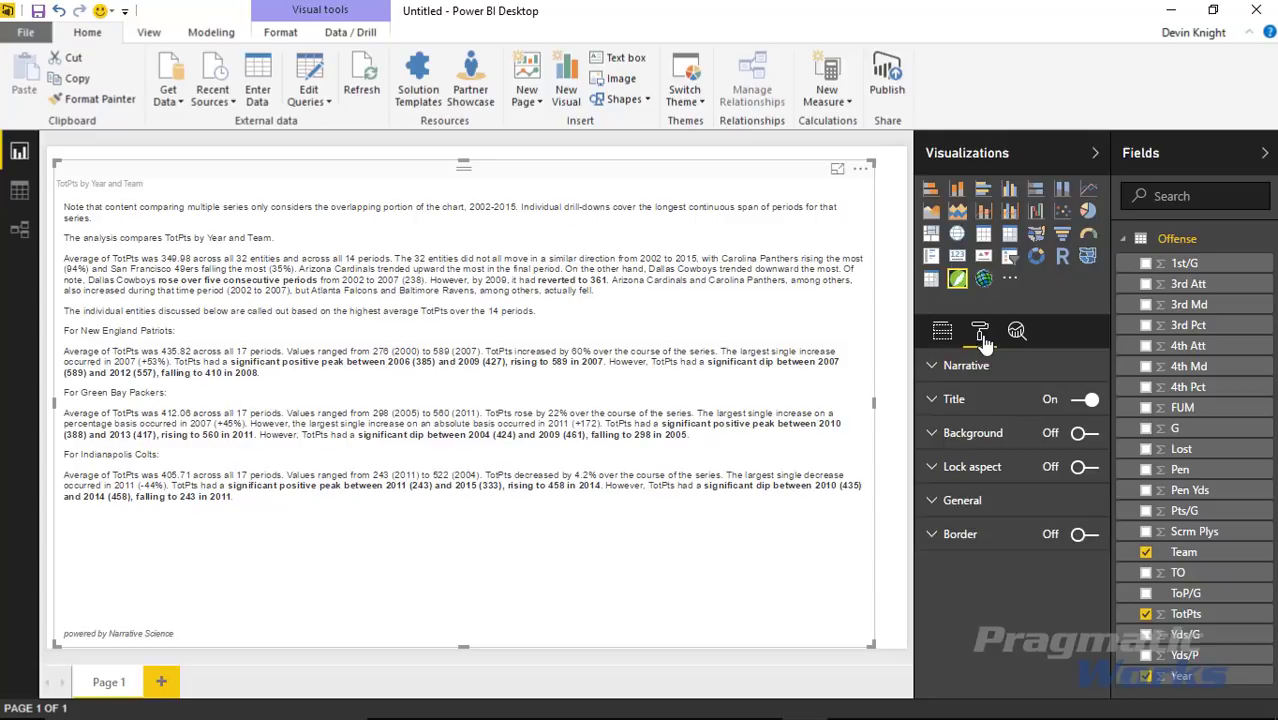
left_click(932, 366)
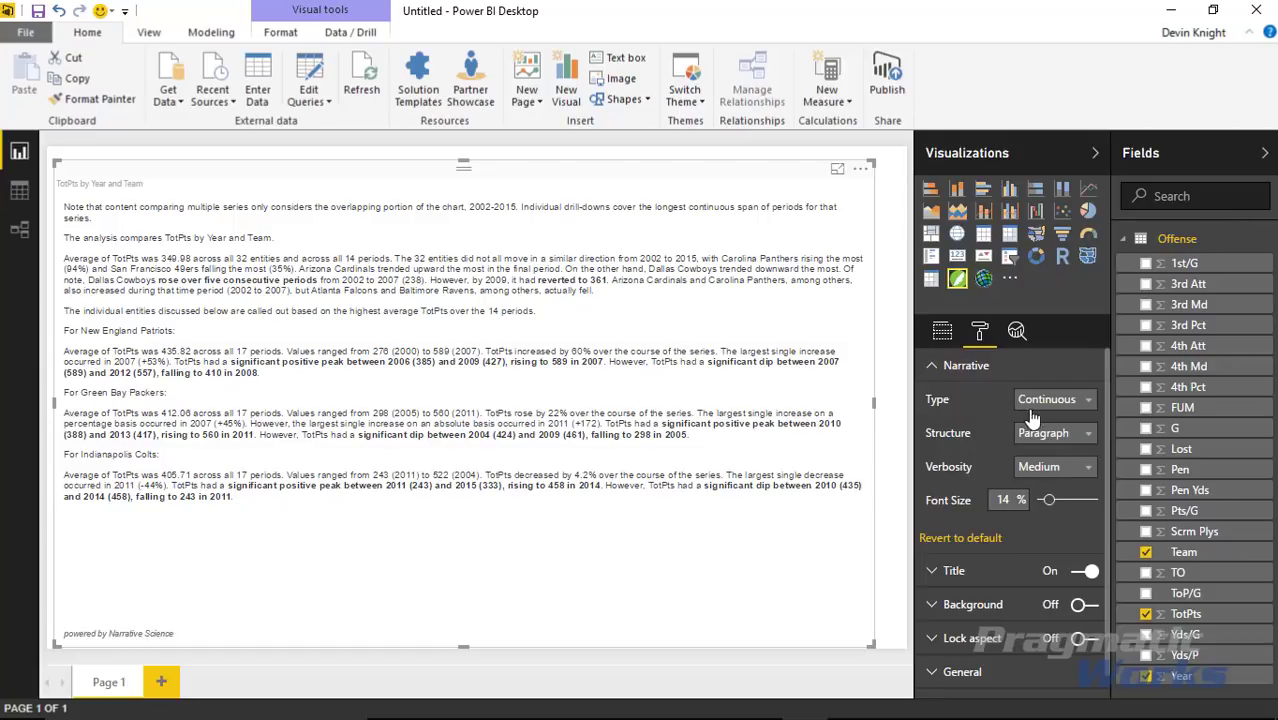
left_click(1090, 401)
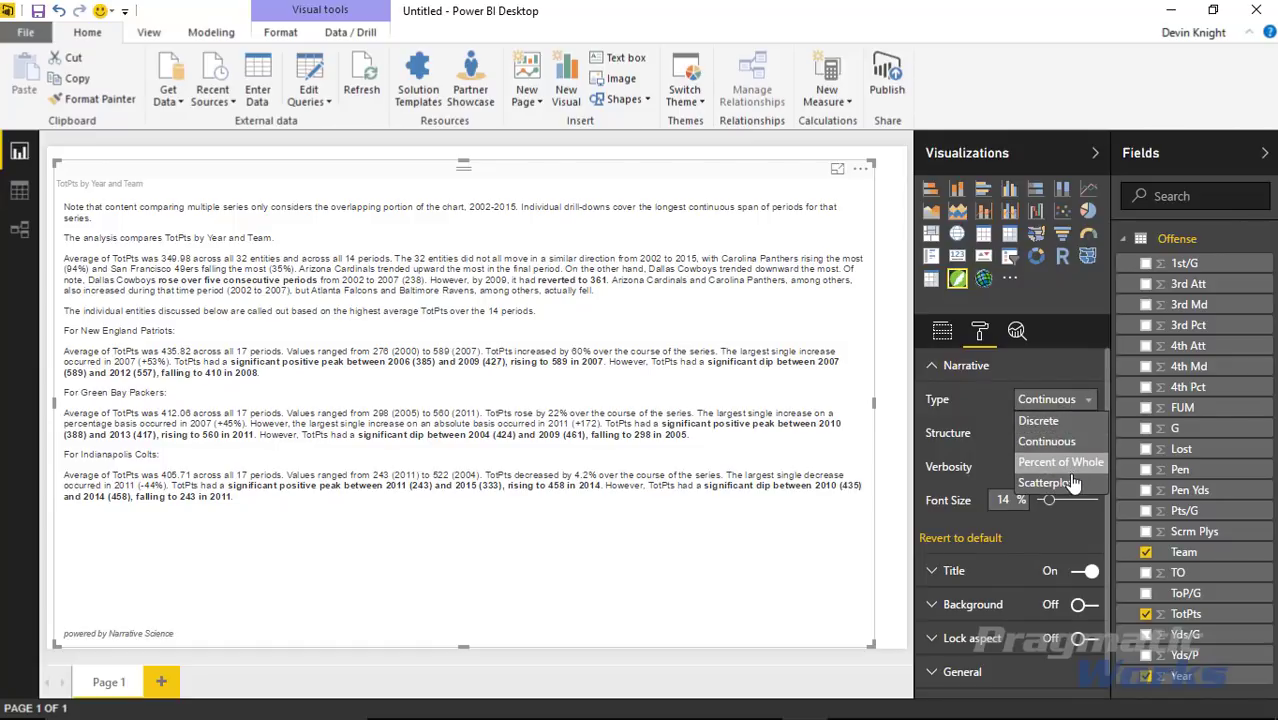
left_click(928, 444)
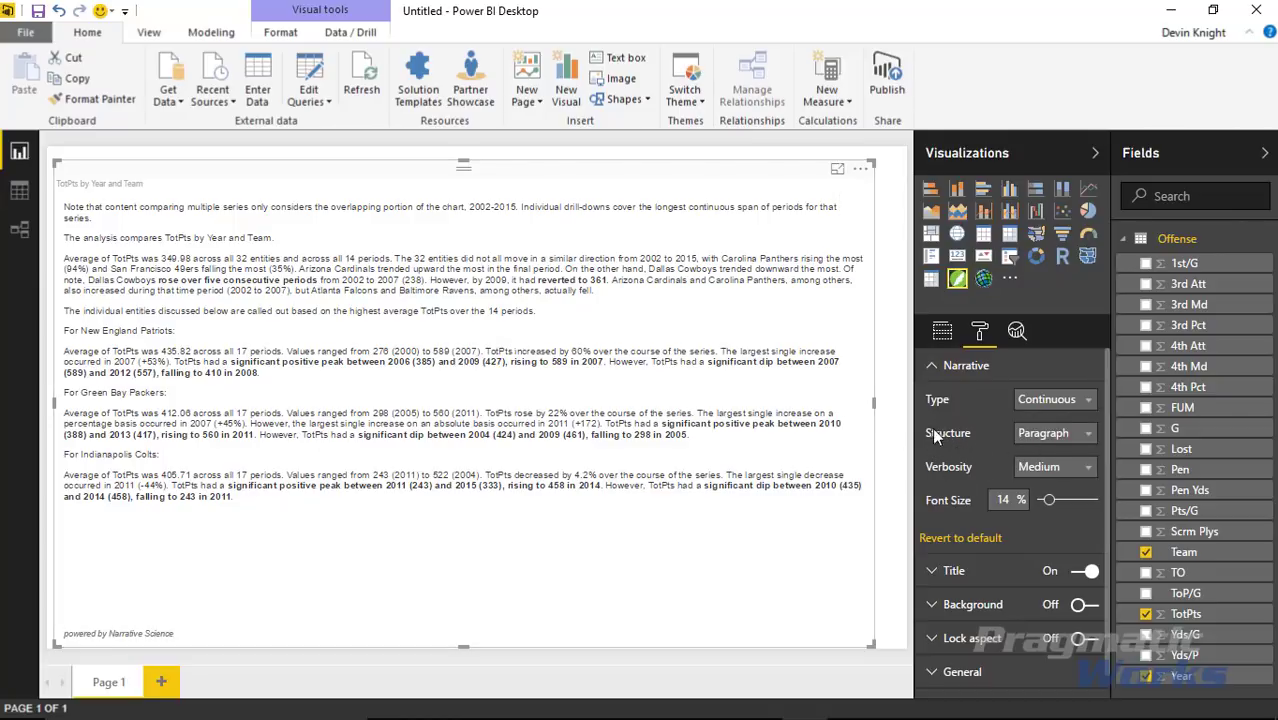
left_click(1048, 438)
left_click(1044, 475)
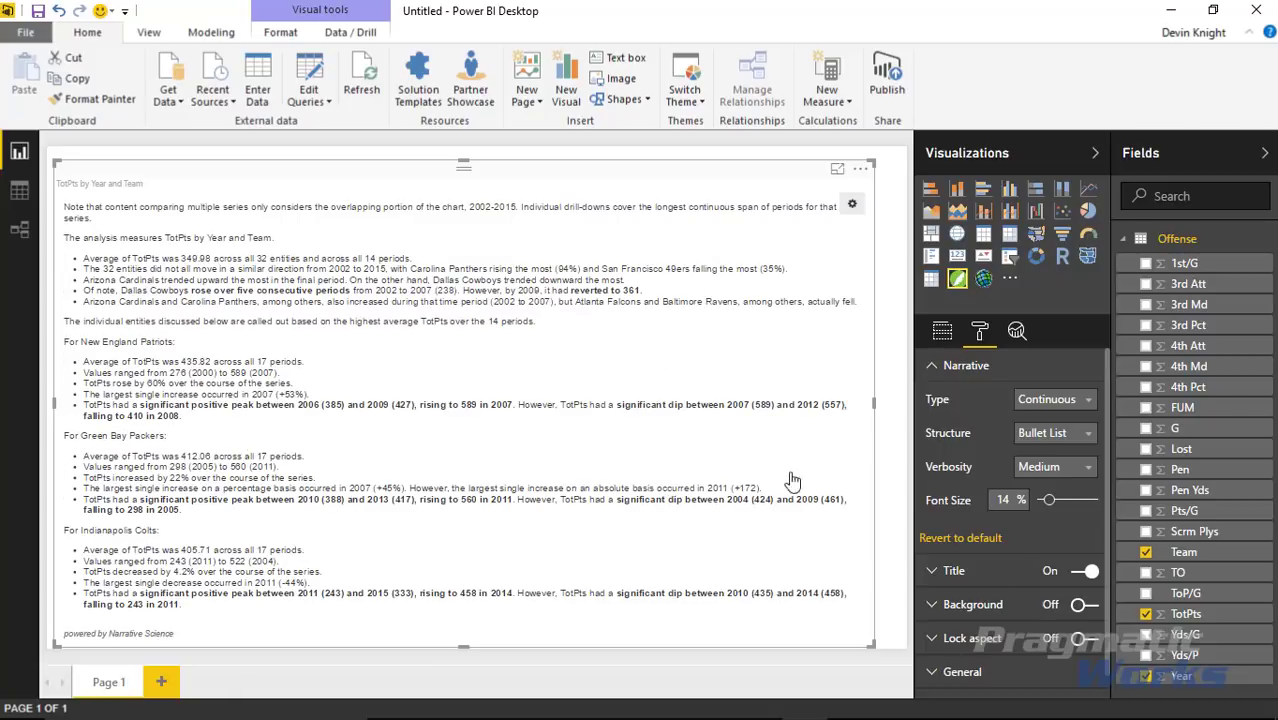
- Set the narrative's structure to Paragraph and compare High and Low verbosity before restoring Medium
left_click(1062, 456)
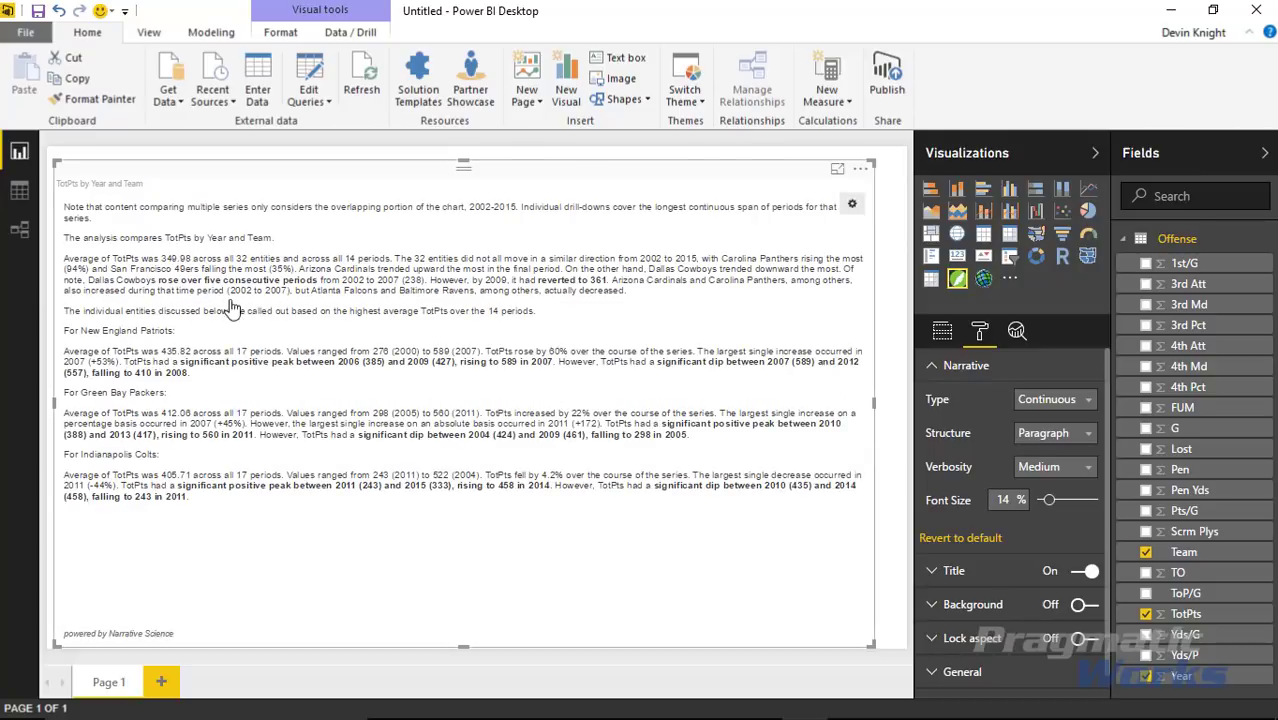
left_click(1050, 477)
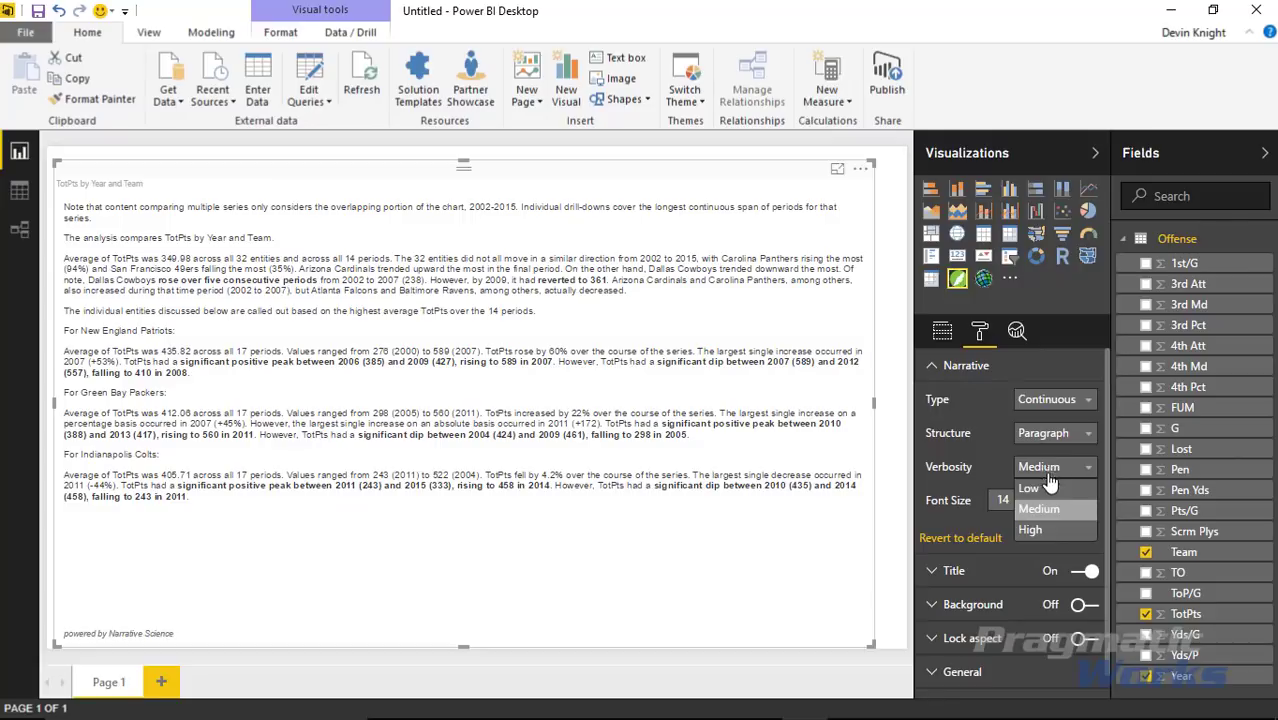
left_click(1045, 530)
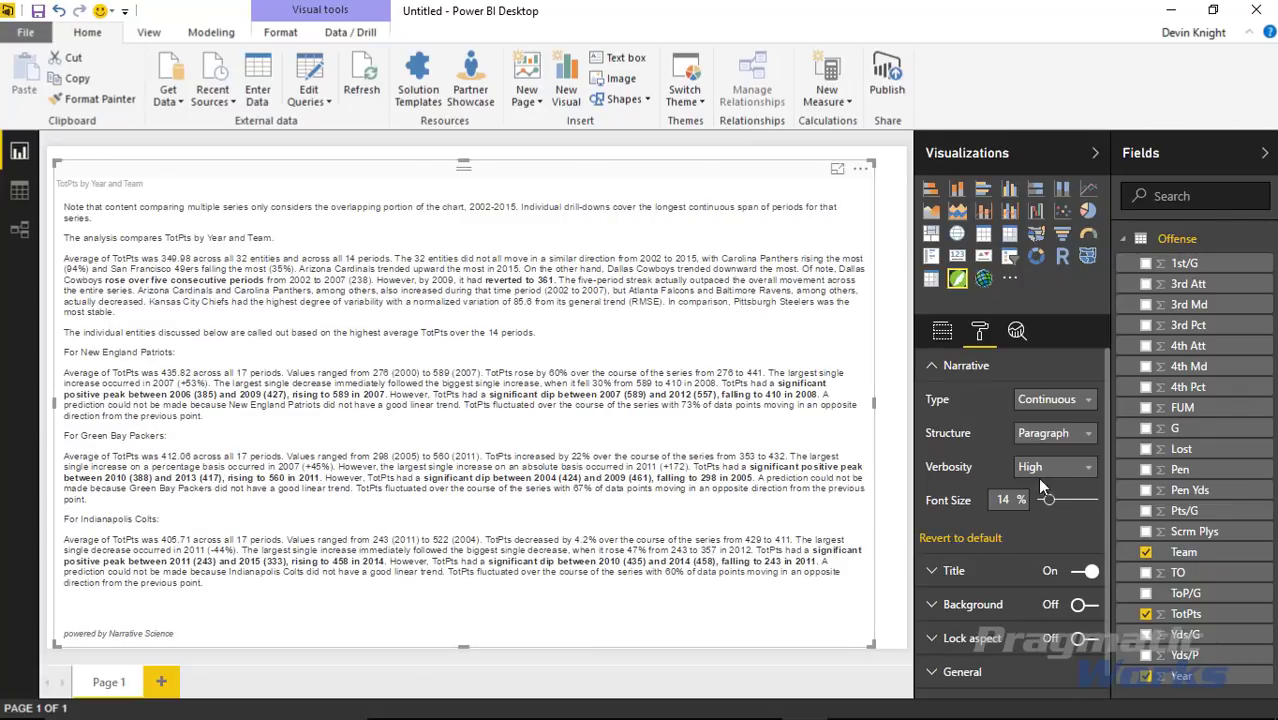
left_click(1039, 470)
left_click(1039, 487)
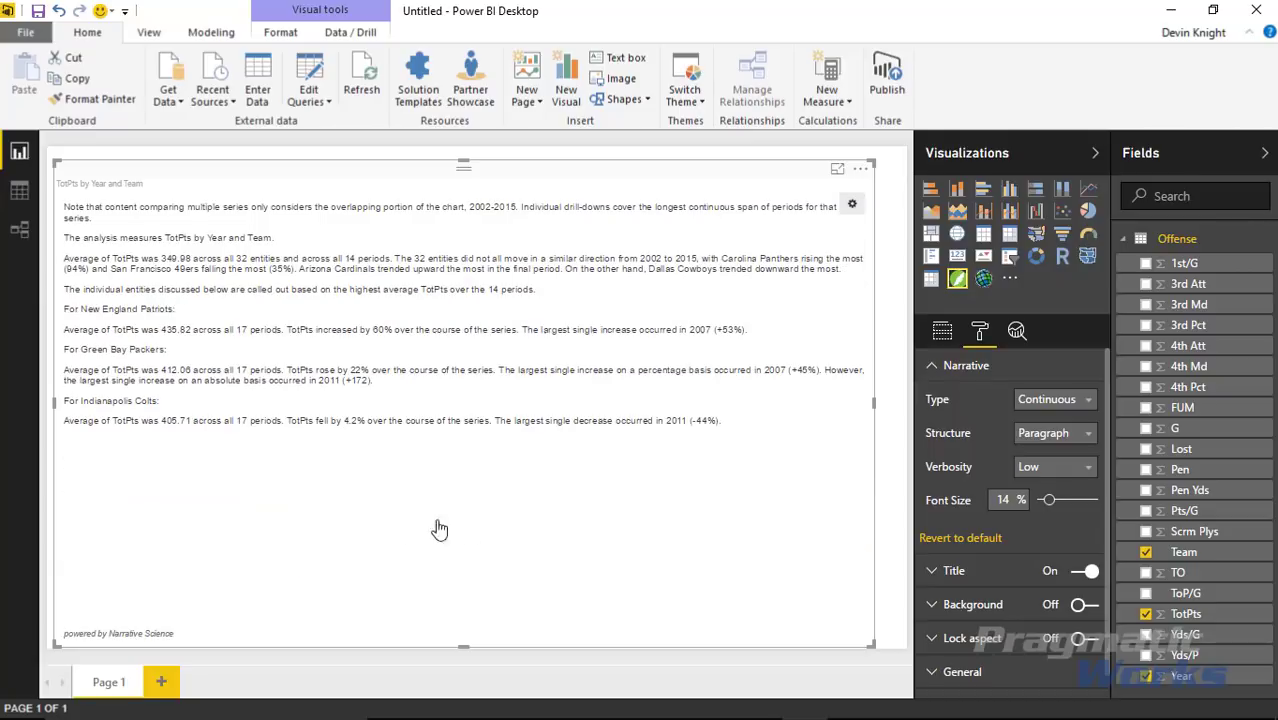
left_click(1040, 470)
left_click(1040, 509)
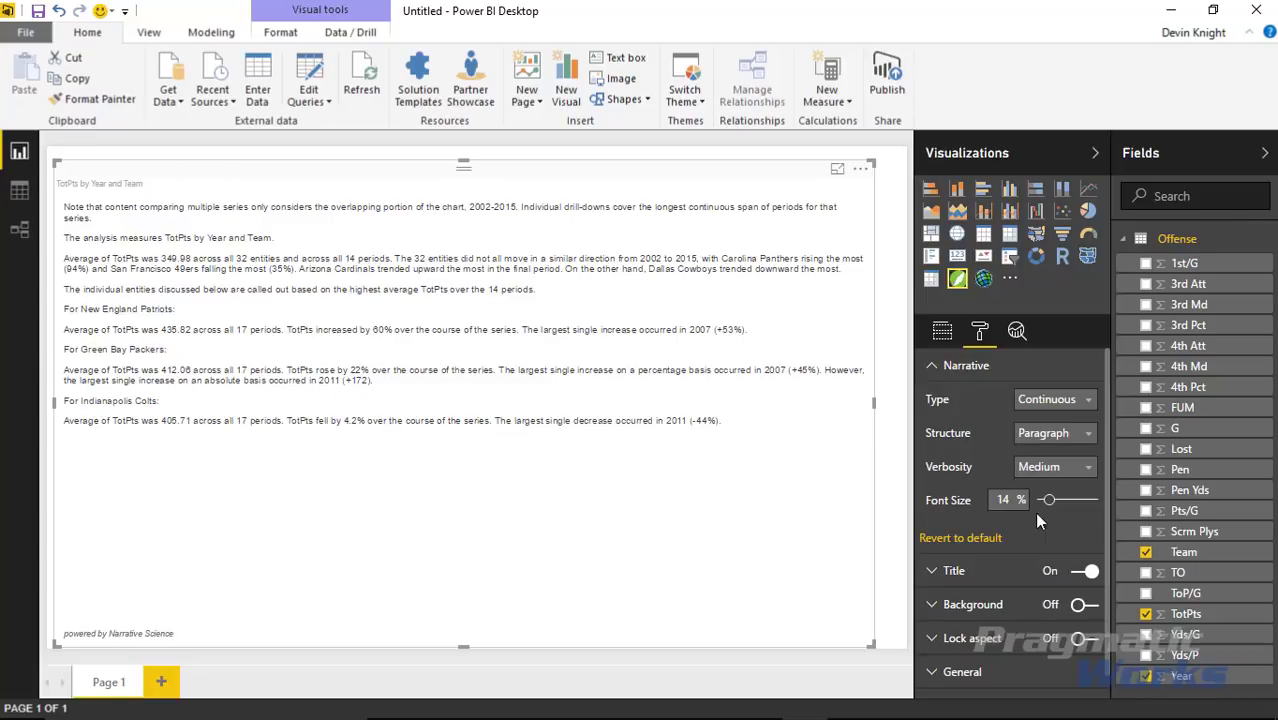
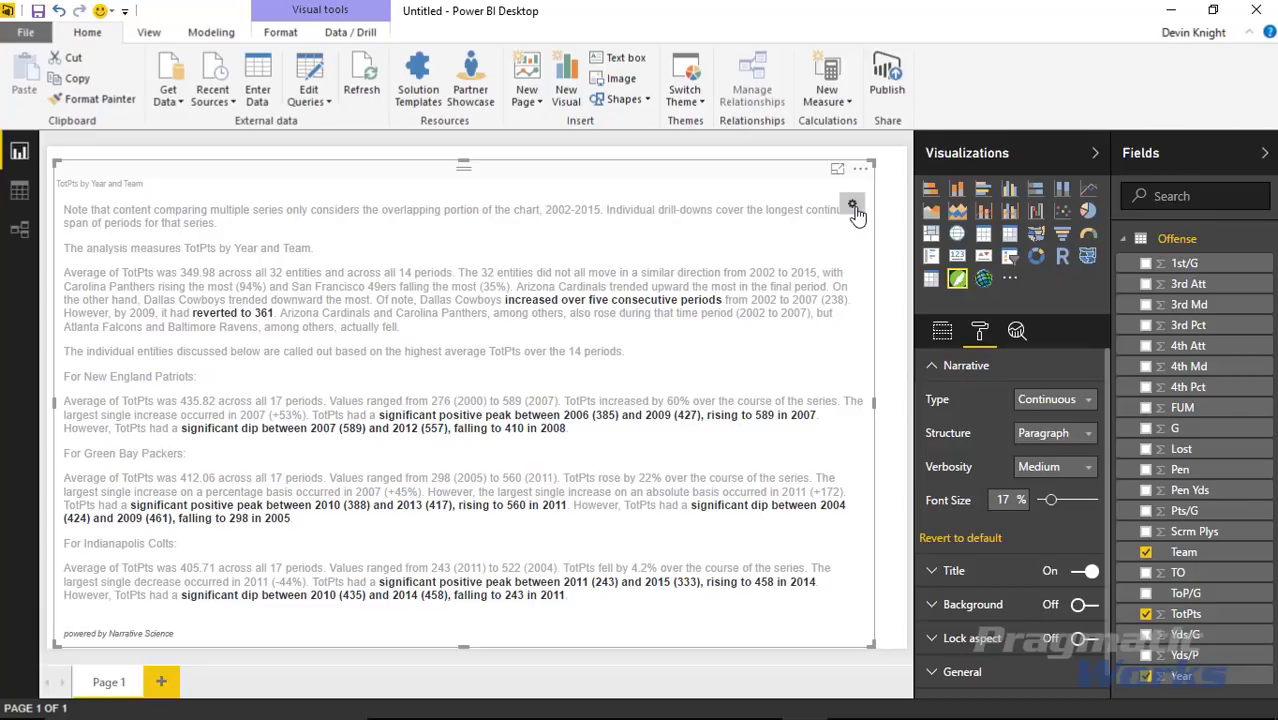
- In the narrative's language settings, describe the Year dimension as "year" in the singular and "years" in the plural, without extra variations
left_click(853, 208)
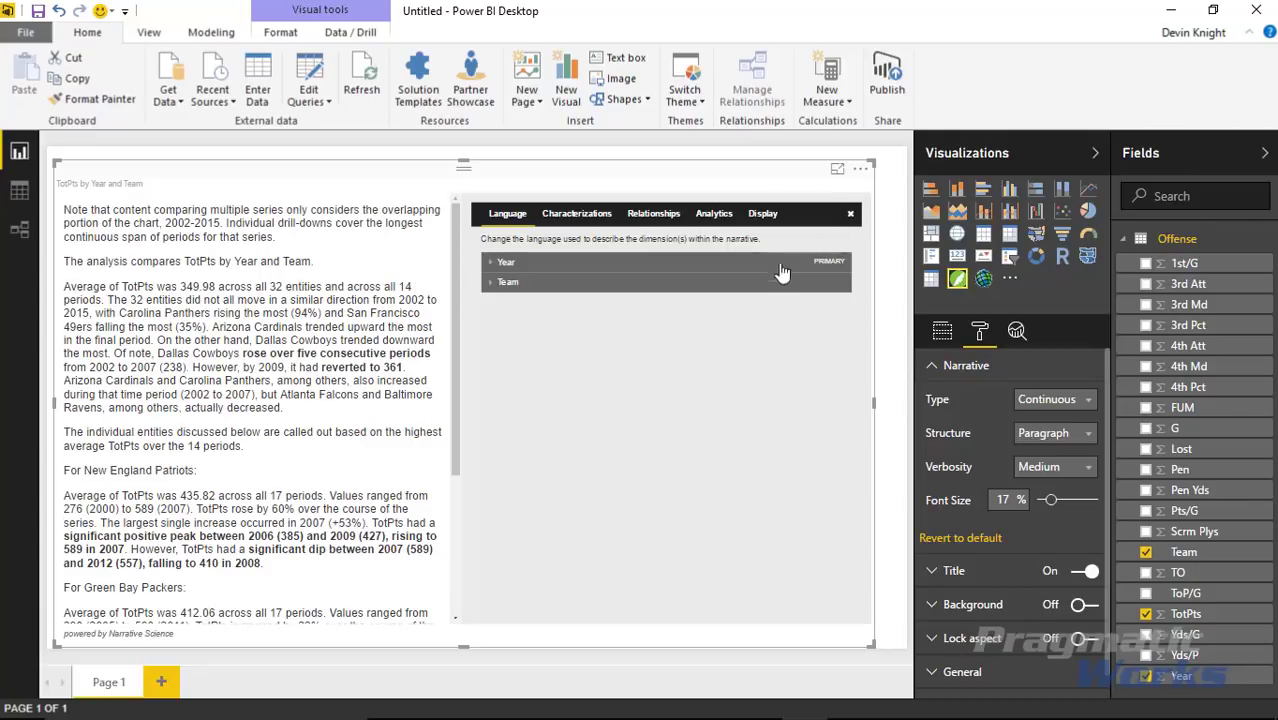
left_click(490, 263)
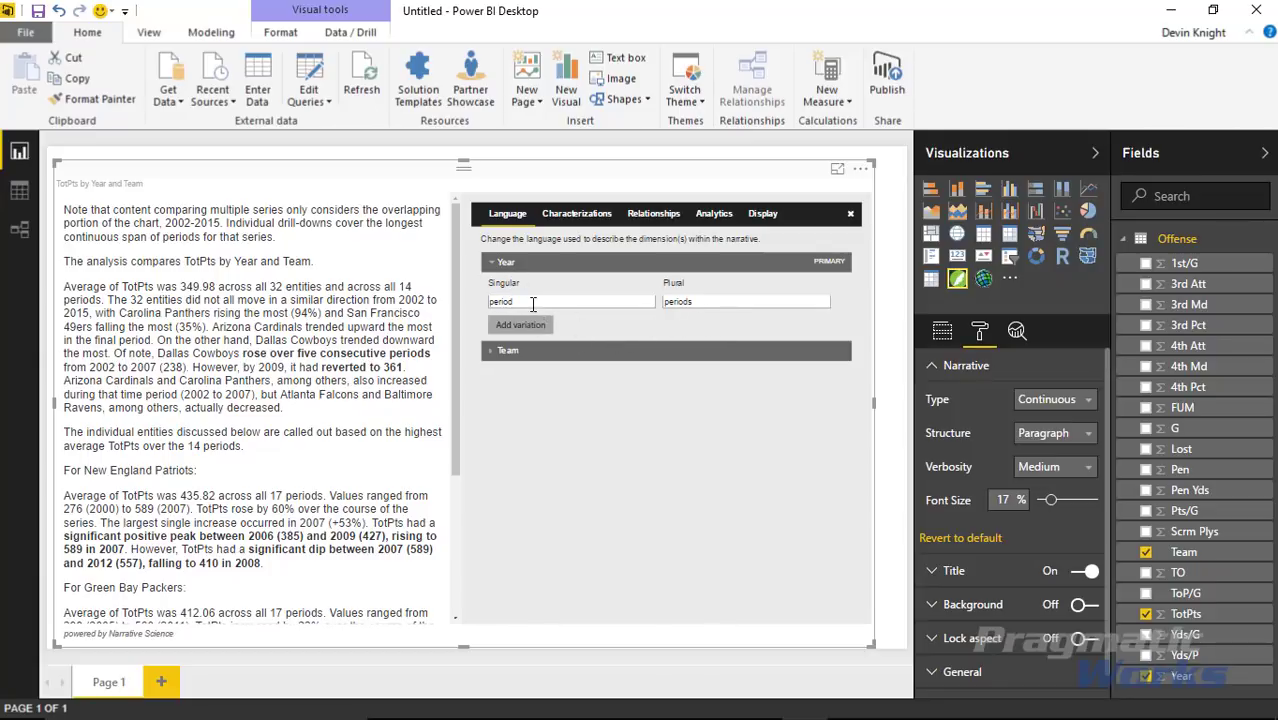
double_click(533, 304)
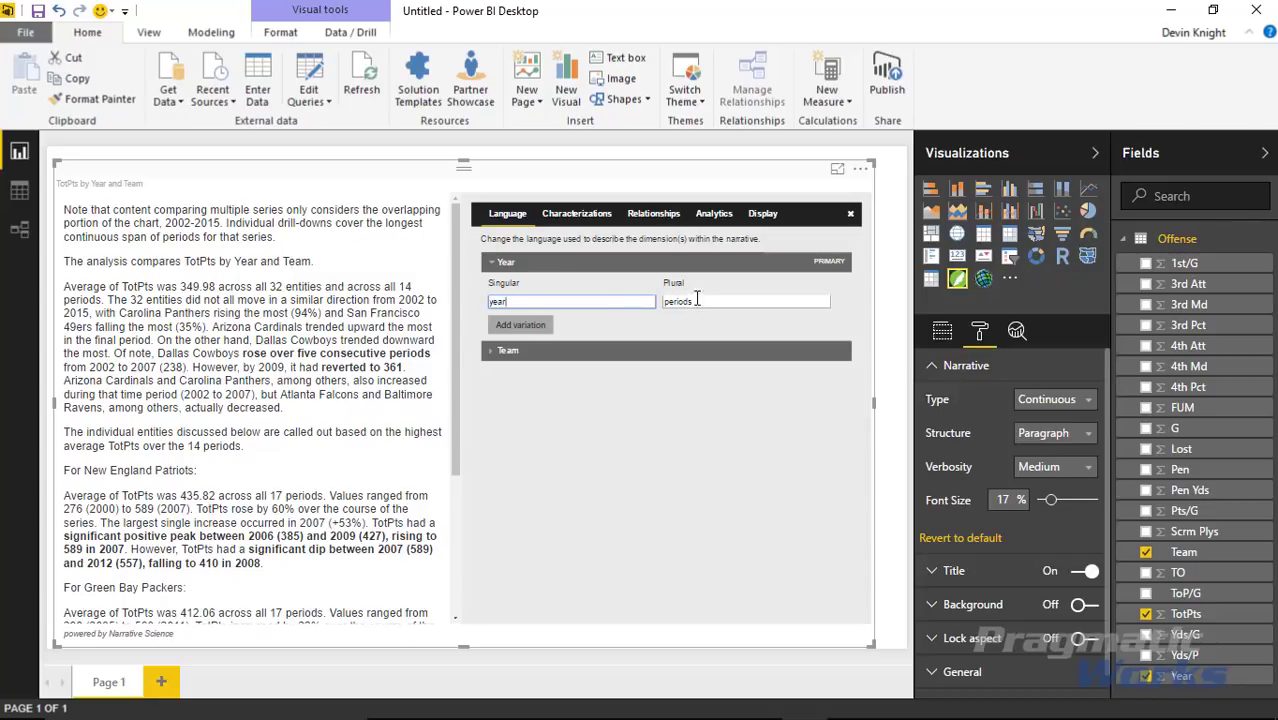
left_click_drag(699, 301, 678, 301)
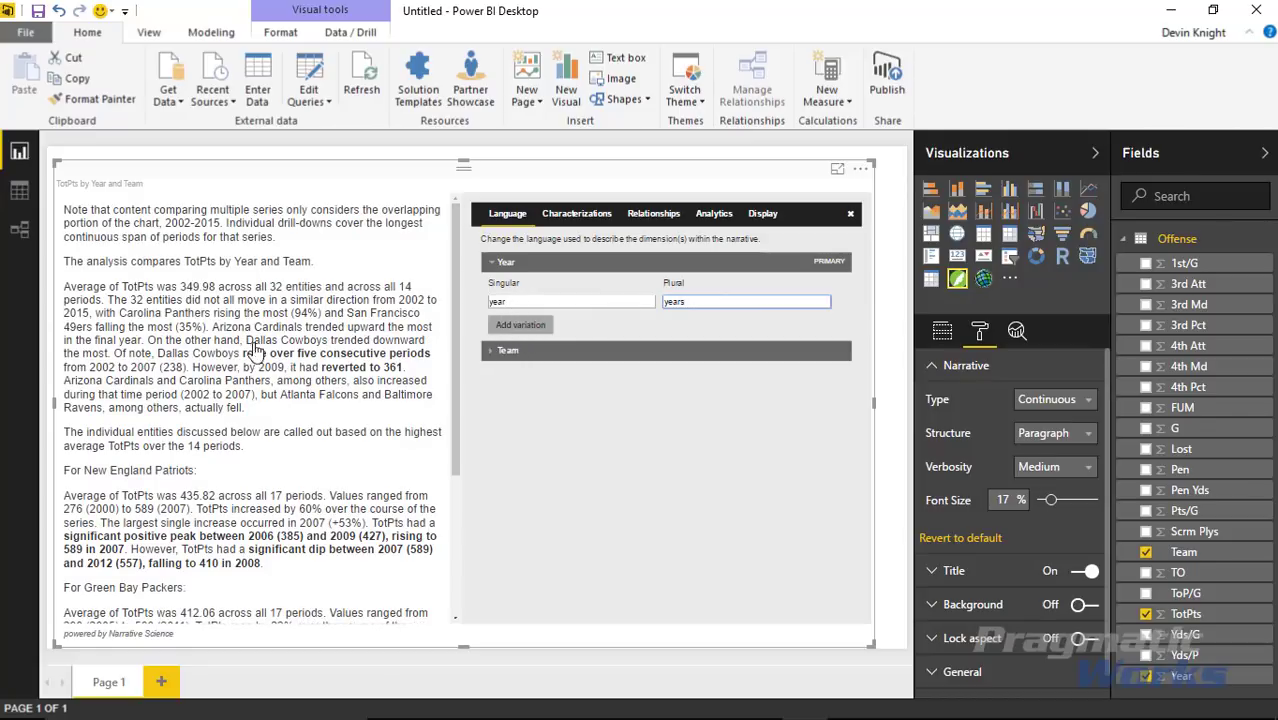
left_click(525, 336)
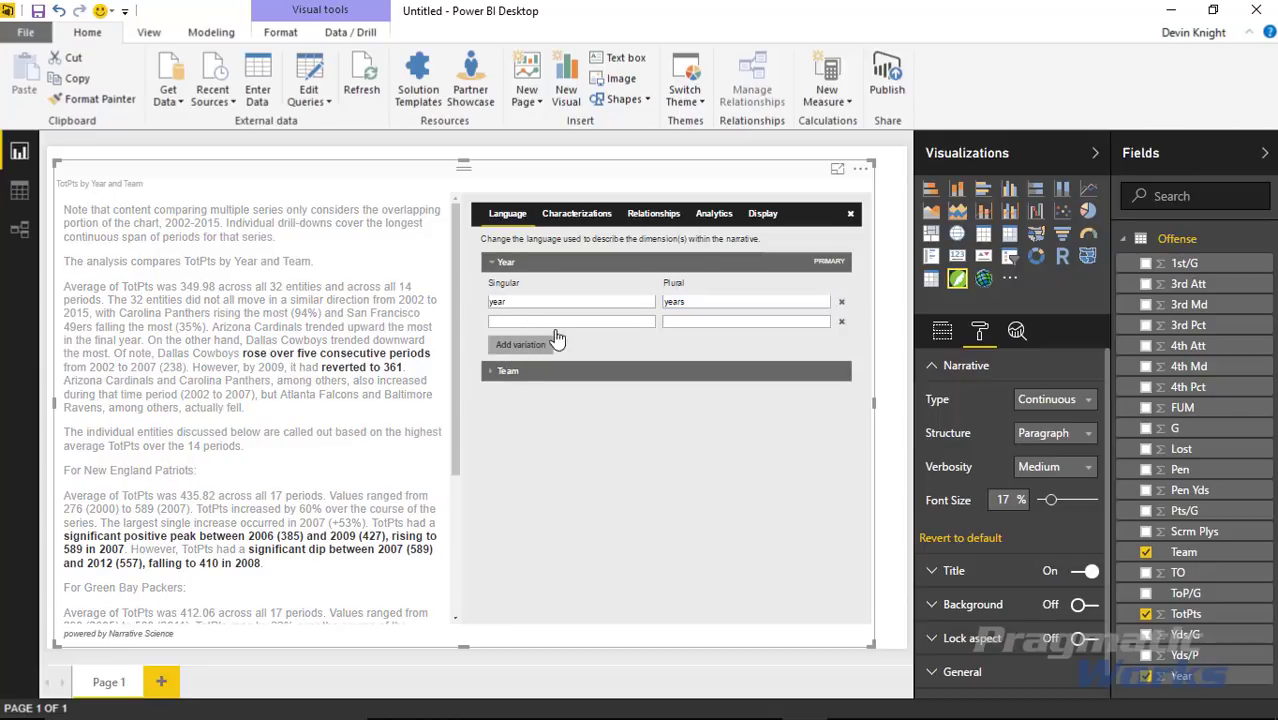
left_click(843, 325)
- Describe the Team dimension as "team" in the singular and "teams" in the plural
left_click(492, 352)
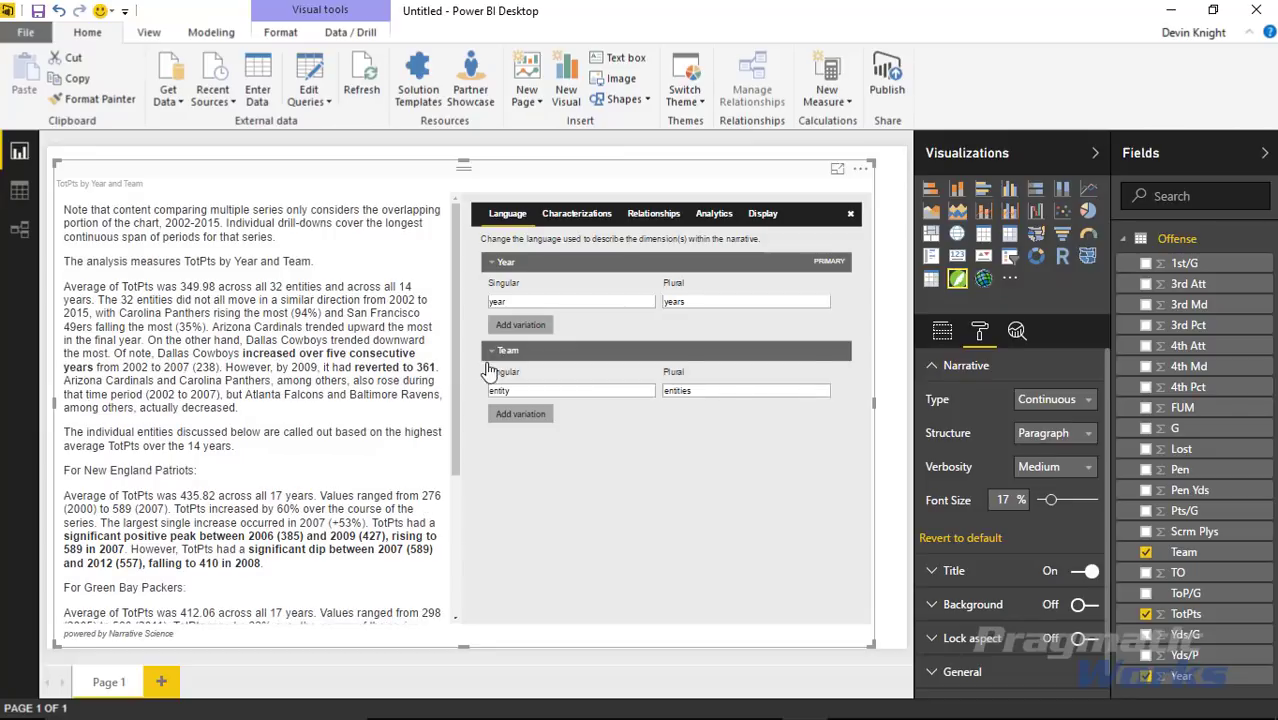
double_click(520, 391)
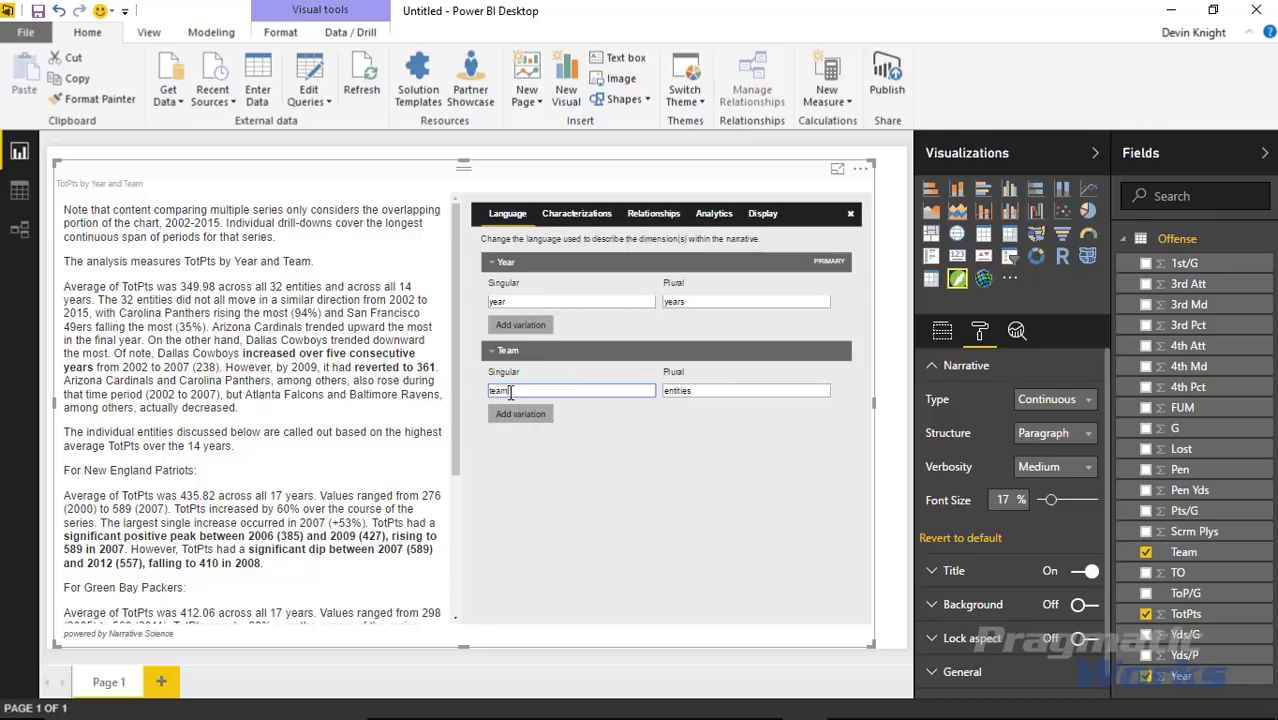
key("Tab")
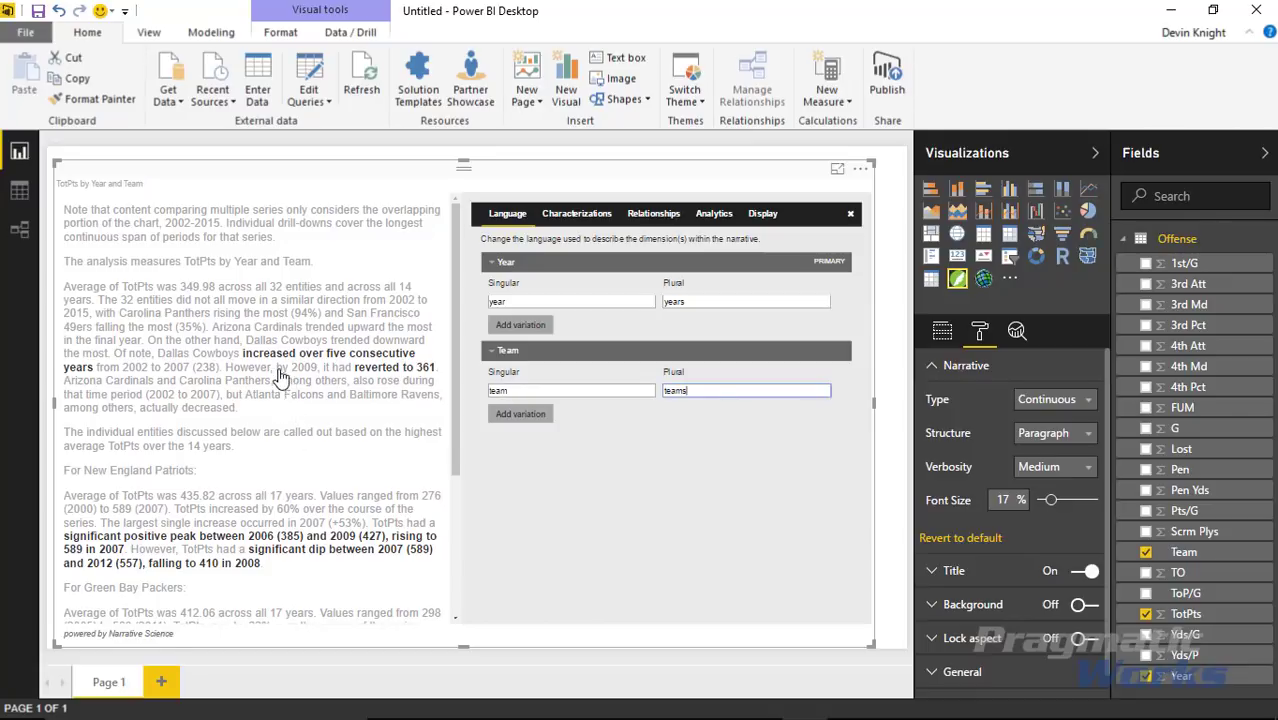
left_click(608, 551)
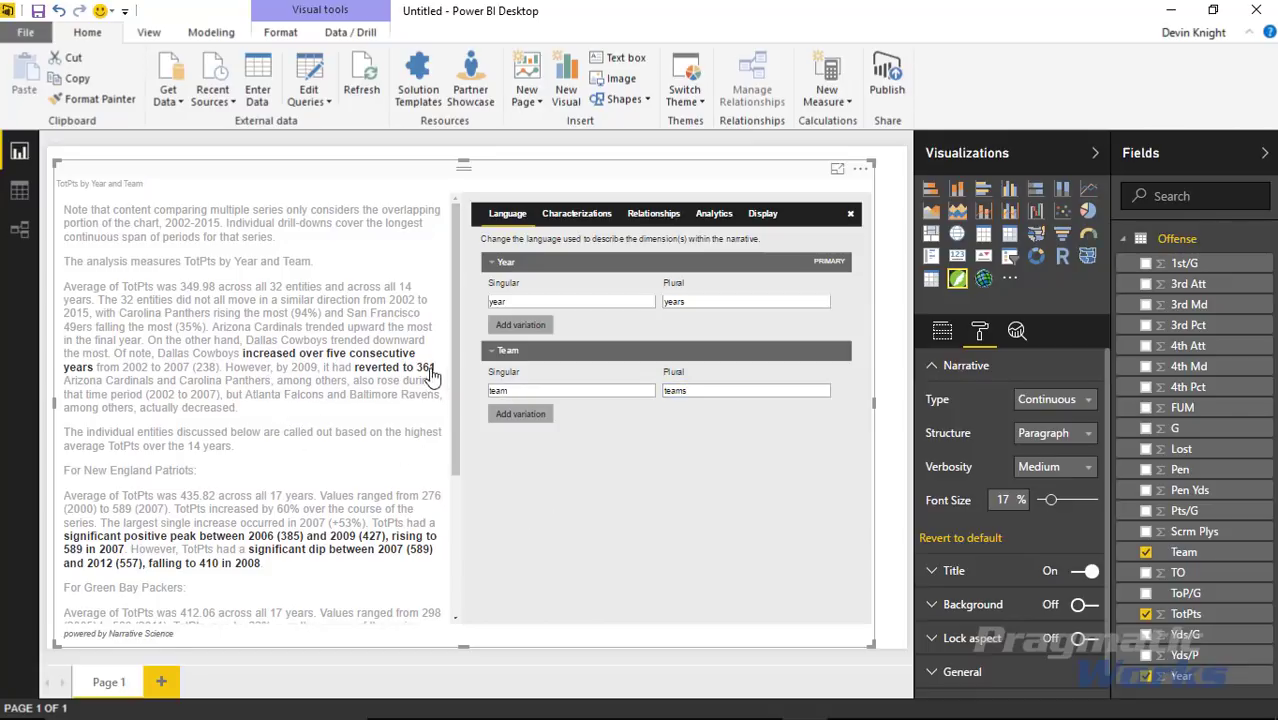
left_click(510, 302)
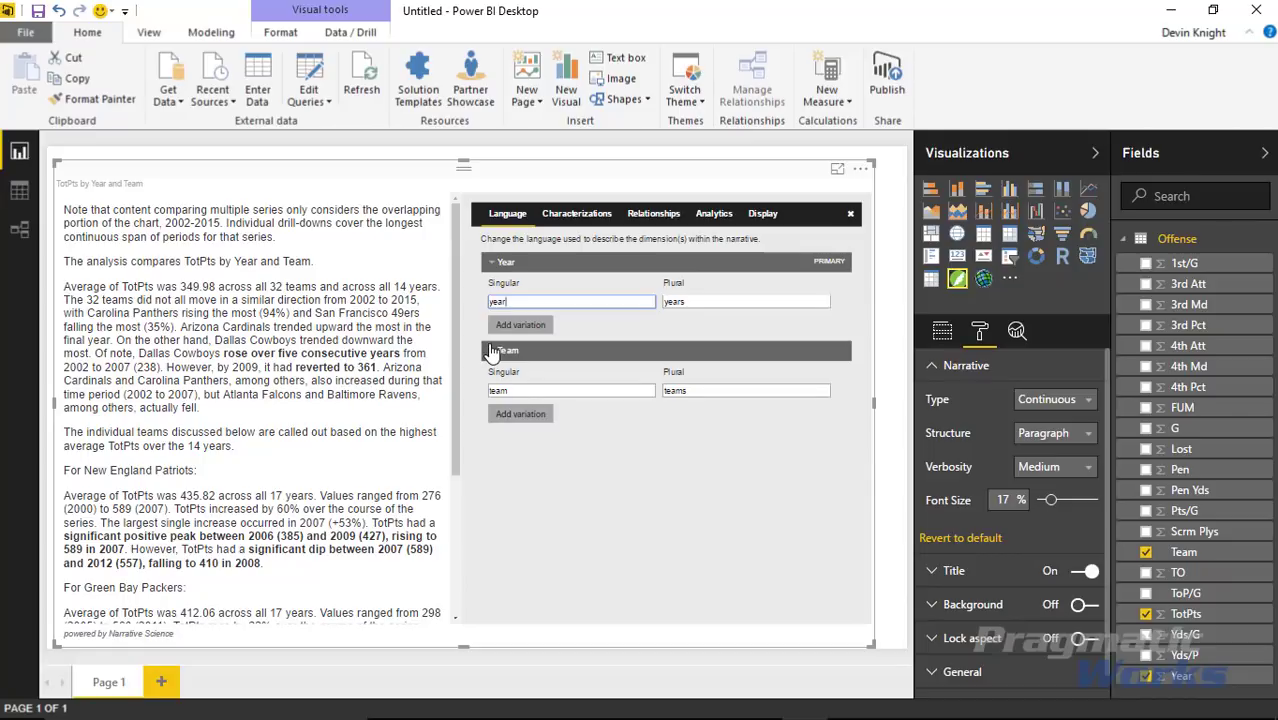
- Characterize larger TotPts values as Good, and try summing the measure across dimension values before restoring No
left_click(594, 218)
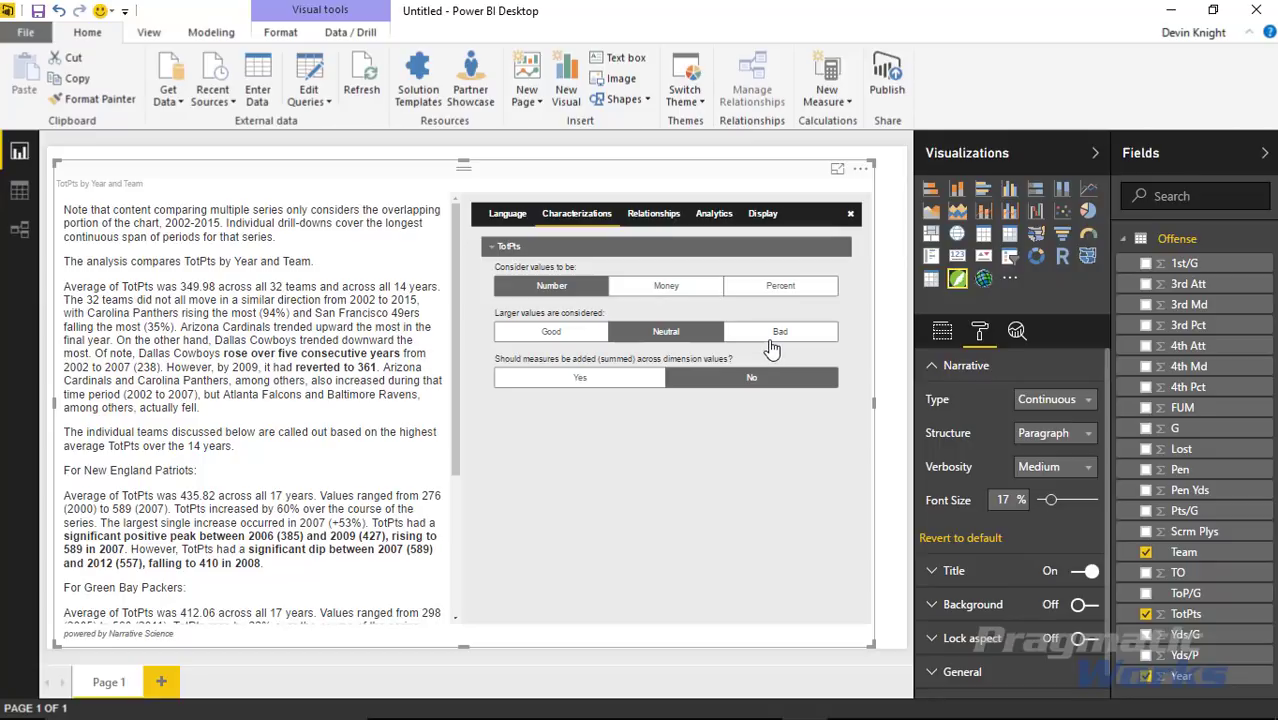
left_click(548, 331)
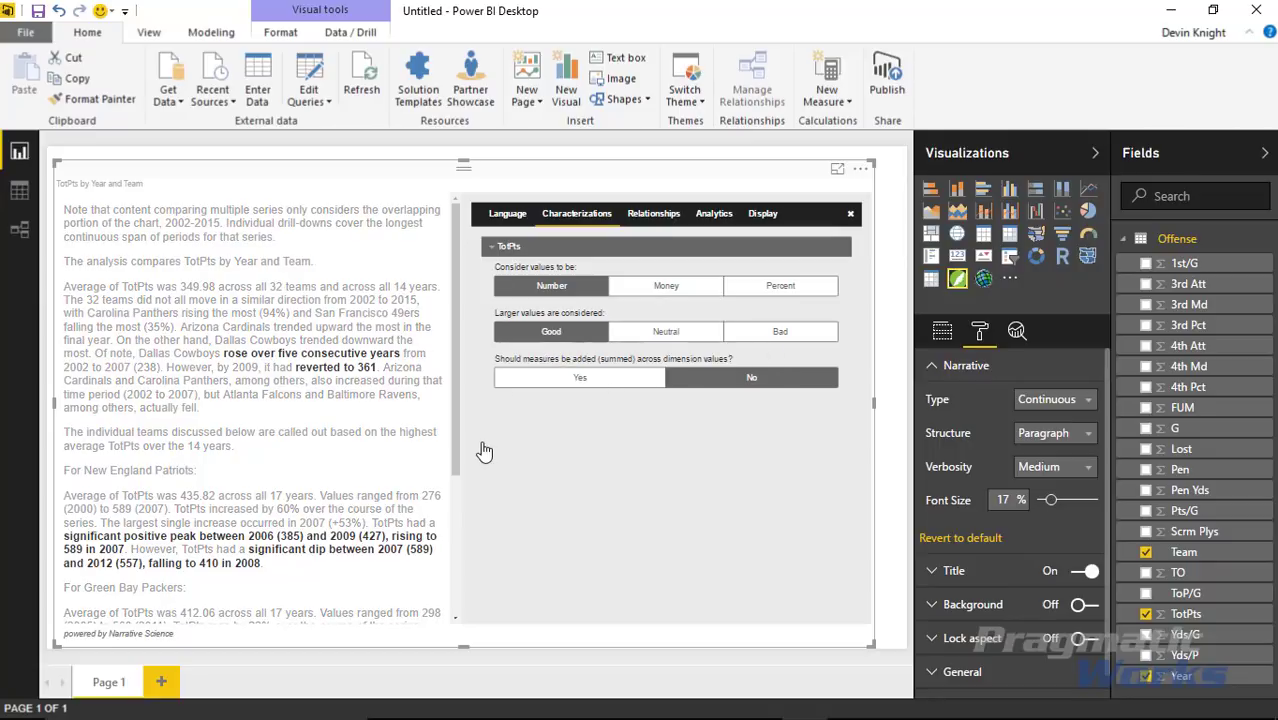
left_click(582, 392)
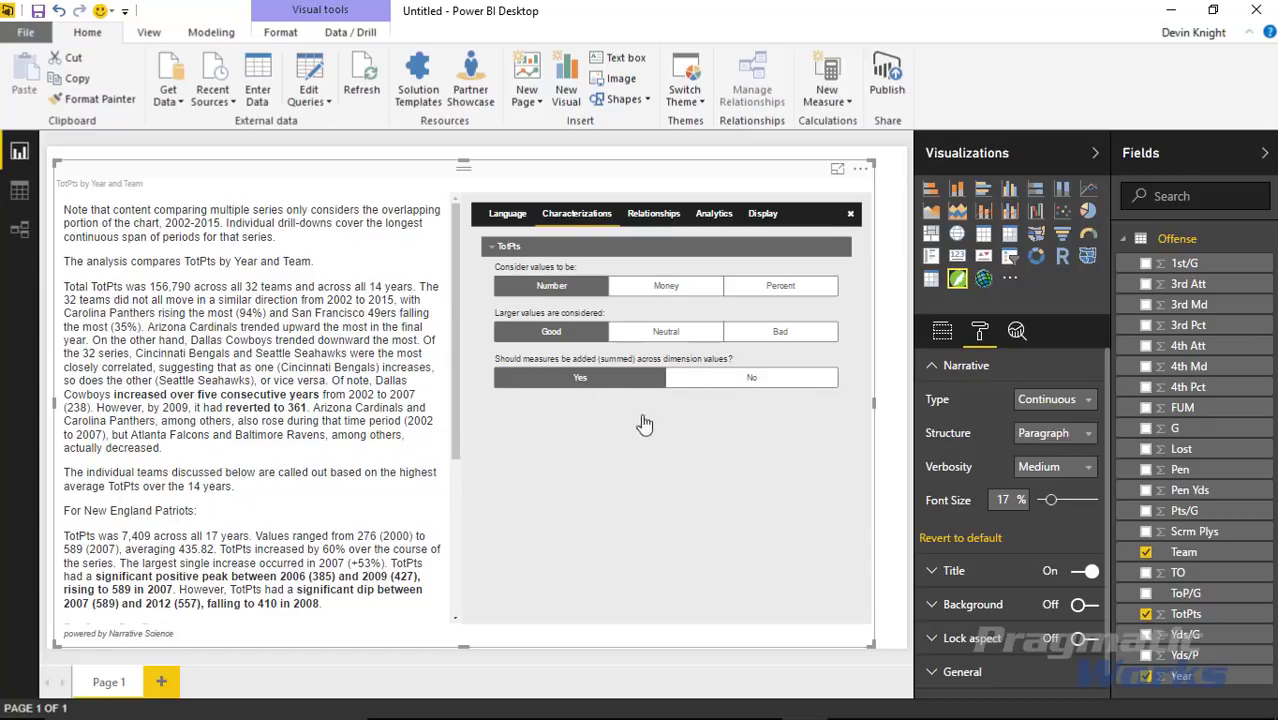
left_click(738, 377)
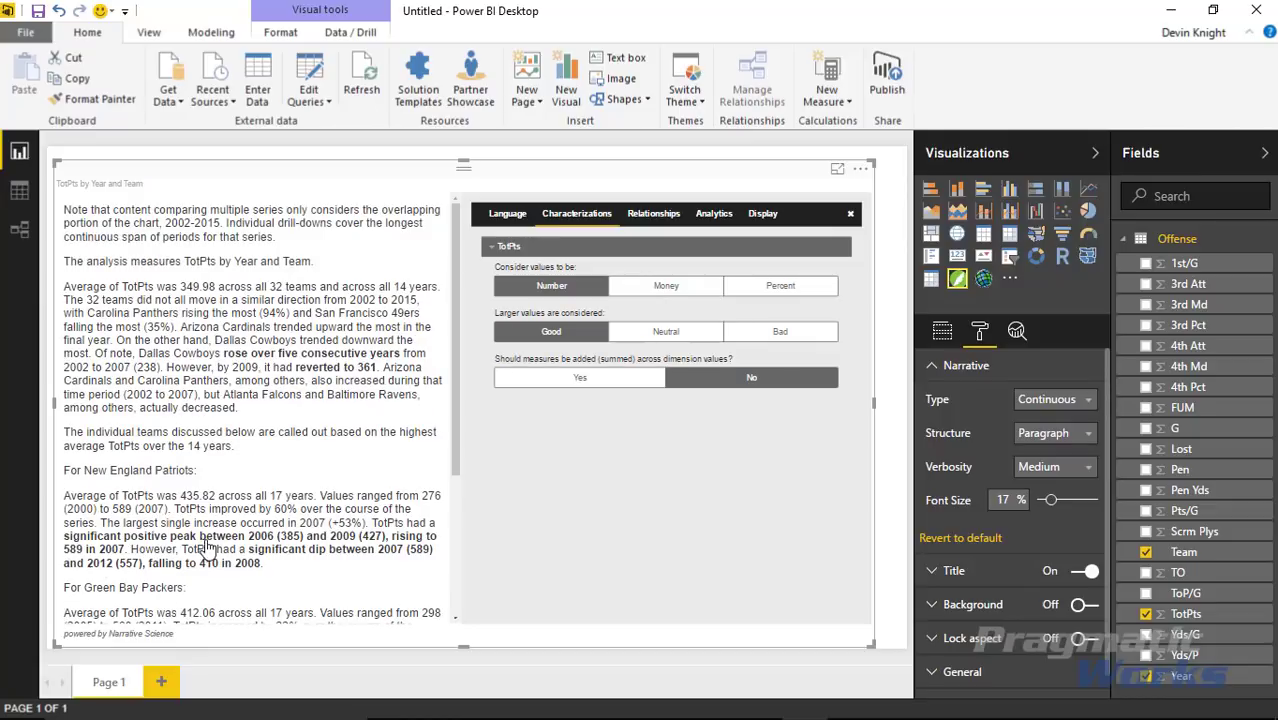
- Review the narrative's measure relationship options, its assigned dimensions and values, and the available analytics
left_click(655, 216)
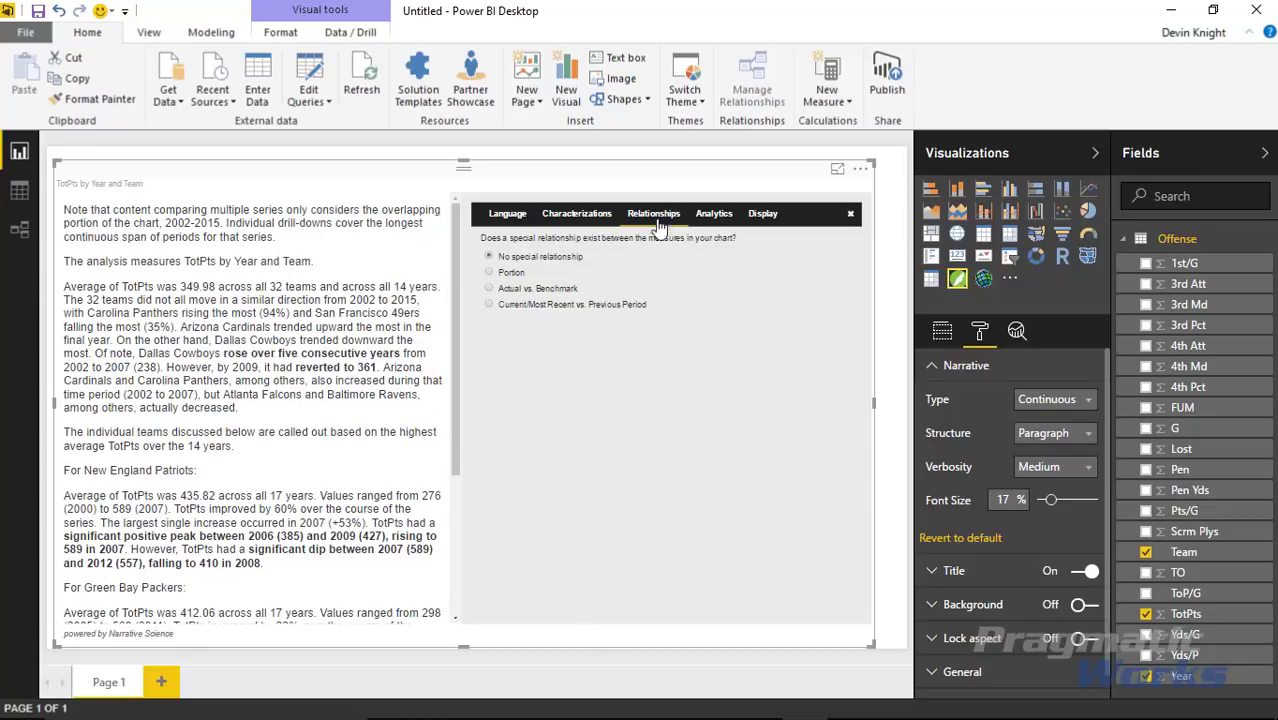
left_click(942, 335)
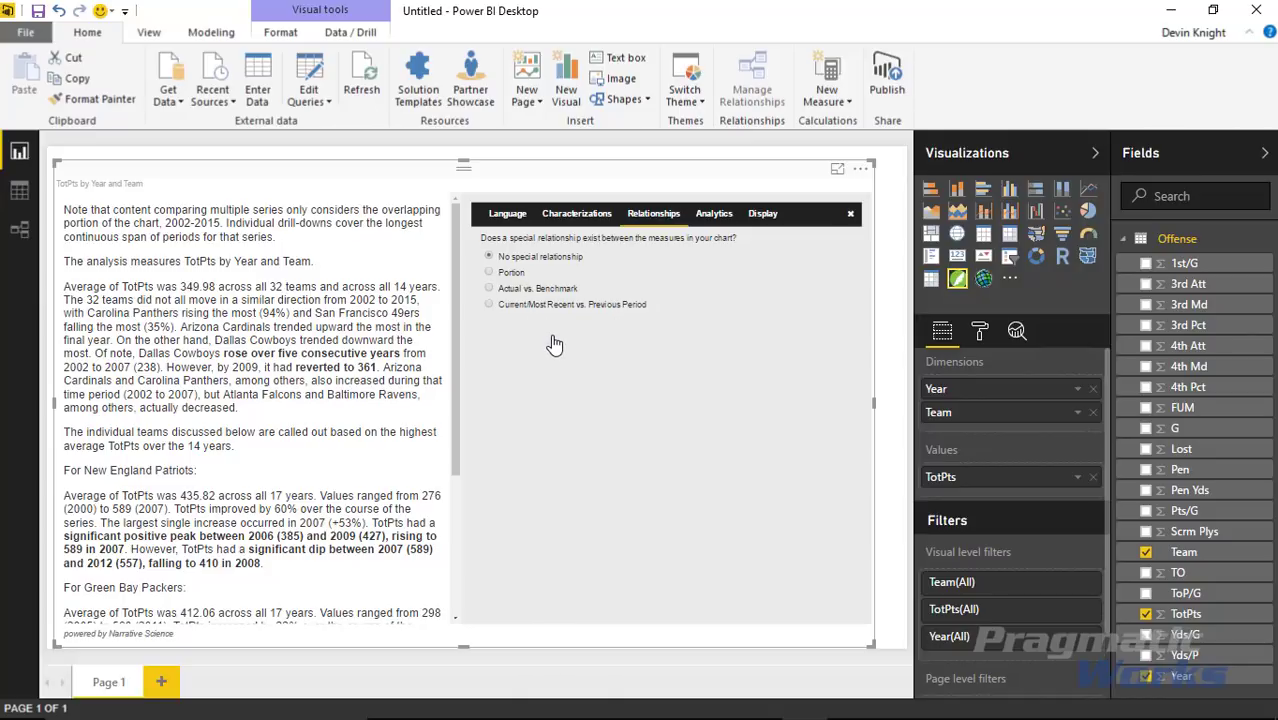
left_click(713, 216)
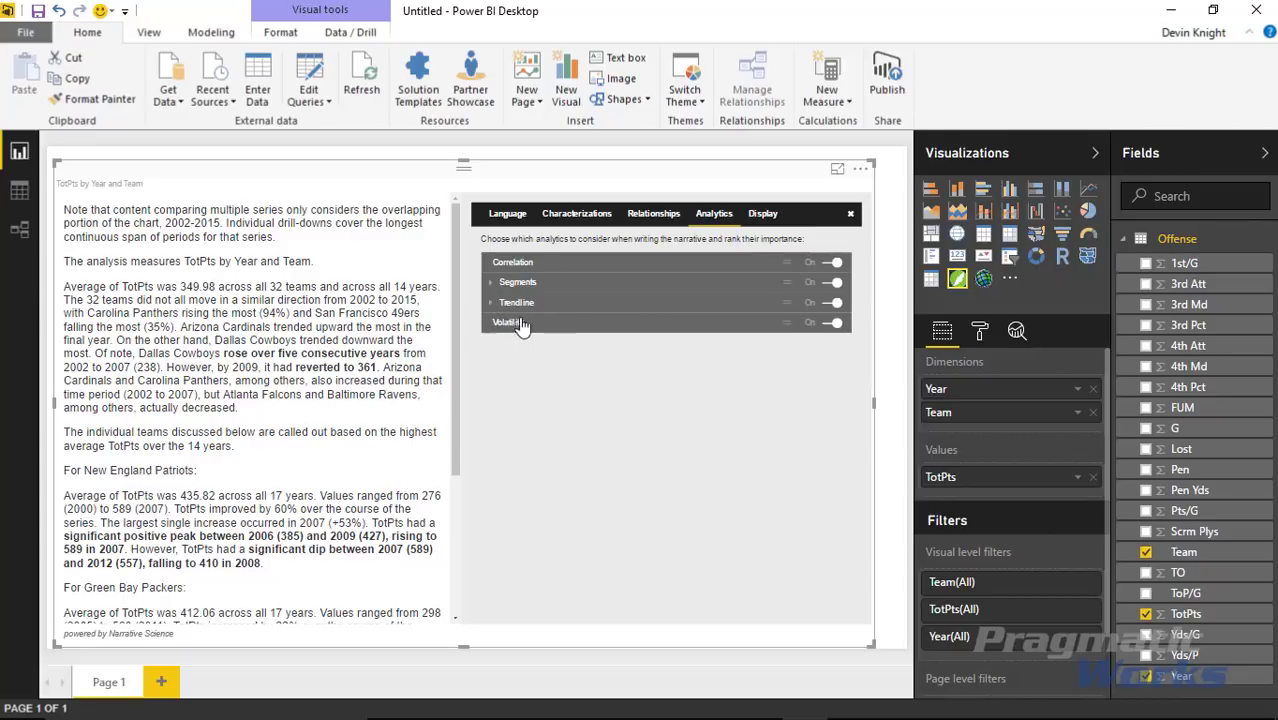
- Format the narrative's Good Changes text in light green and its Bad Changes text in red
left_click(763, 213)
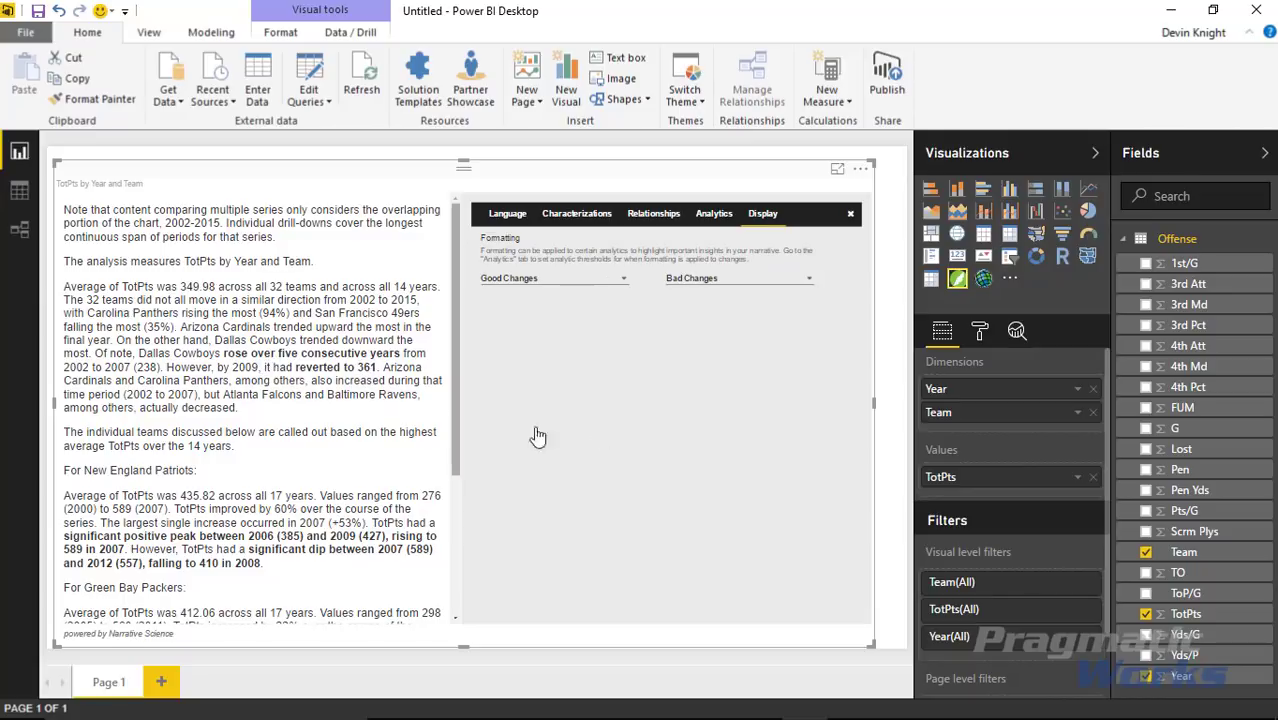
left_click(624, 285)
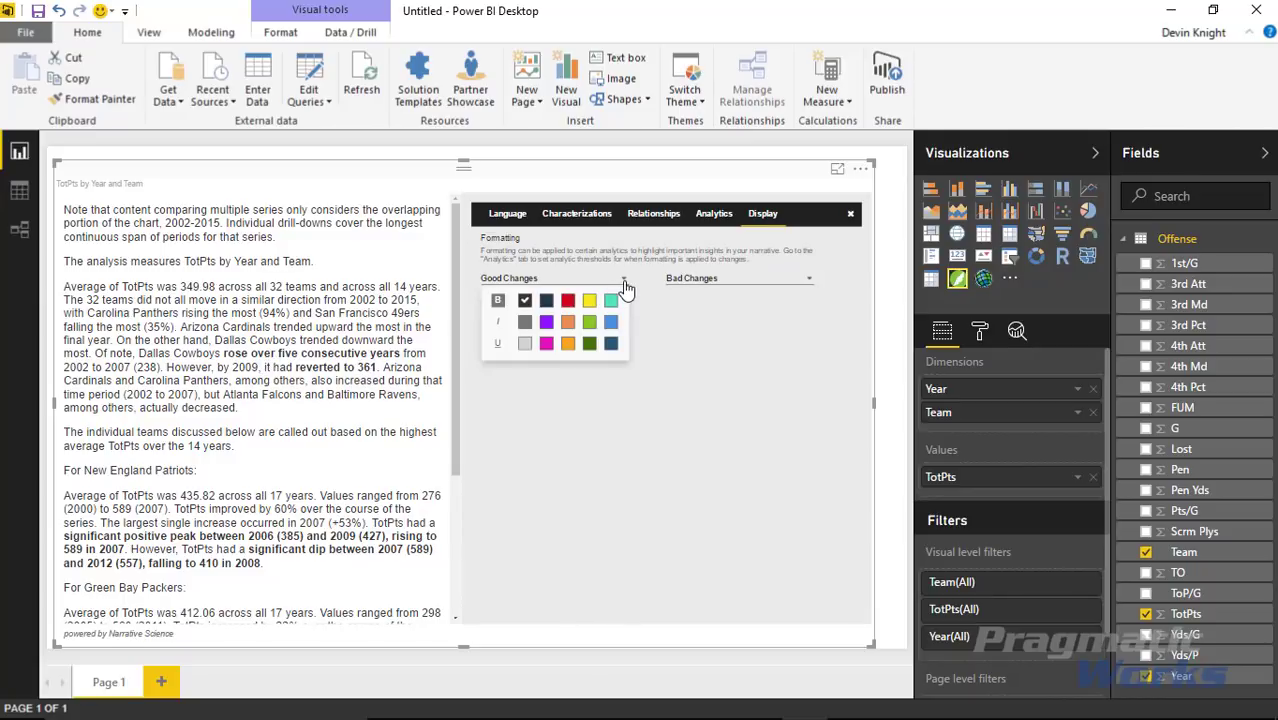
left_click(496, 298)
left_click(525, 299)
left_click(591, 326)
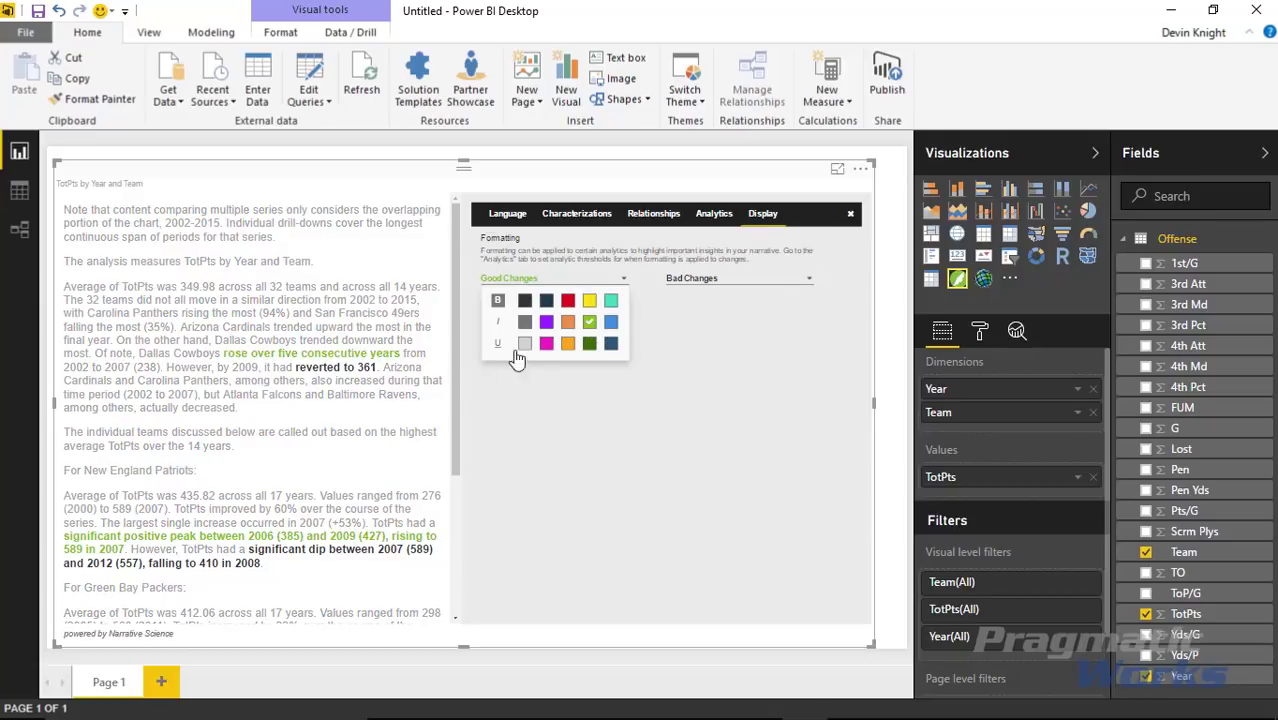
left_click(733, 283)
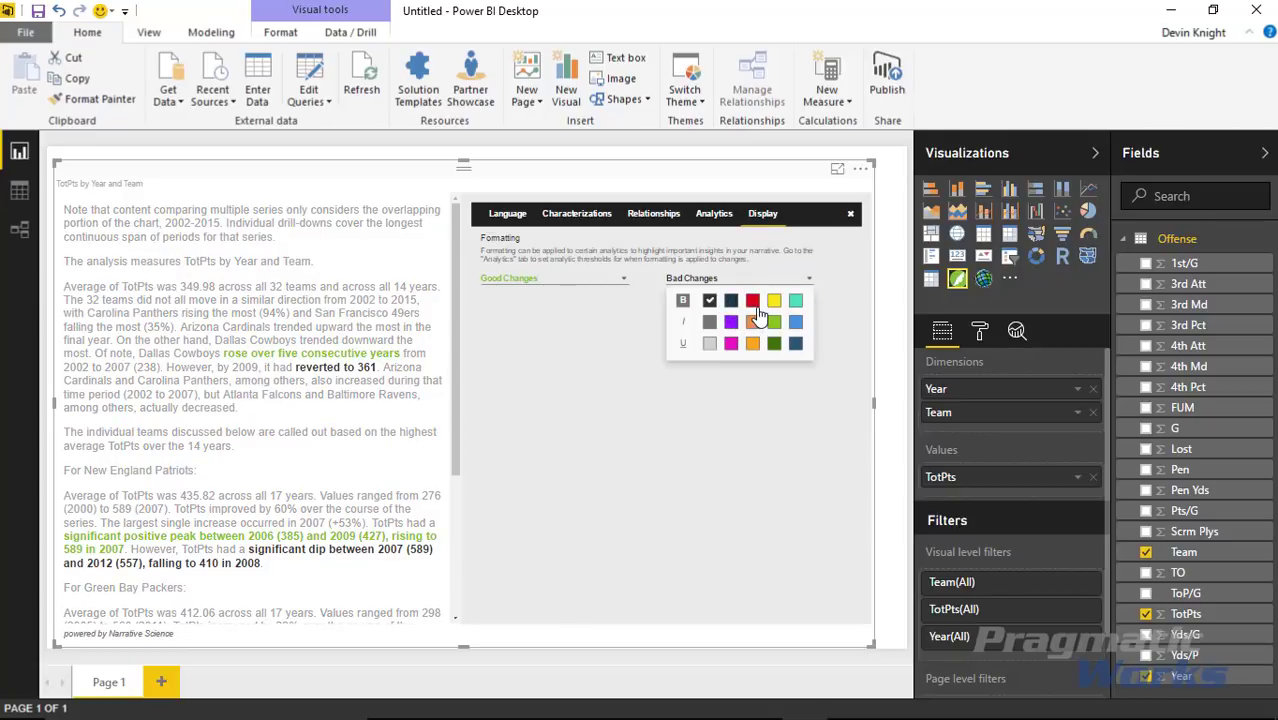
left_click(754, 303)
left_click(634, 424)
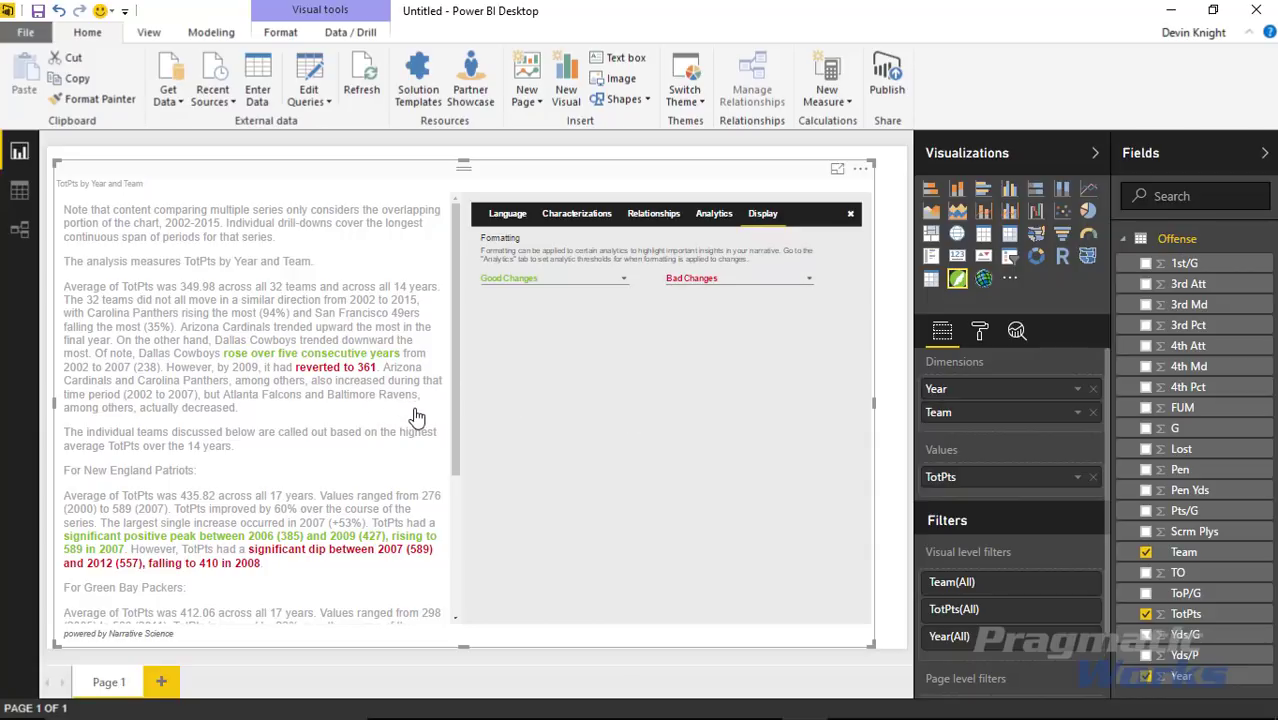
- Review the Trendline analytic's confidence, formatting and prediction options, and close the narrative's settings
left_click(714, 214)
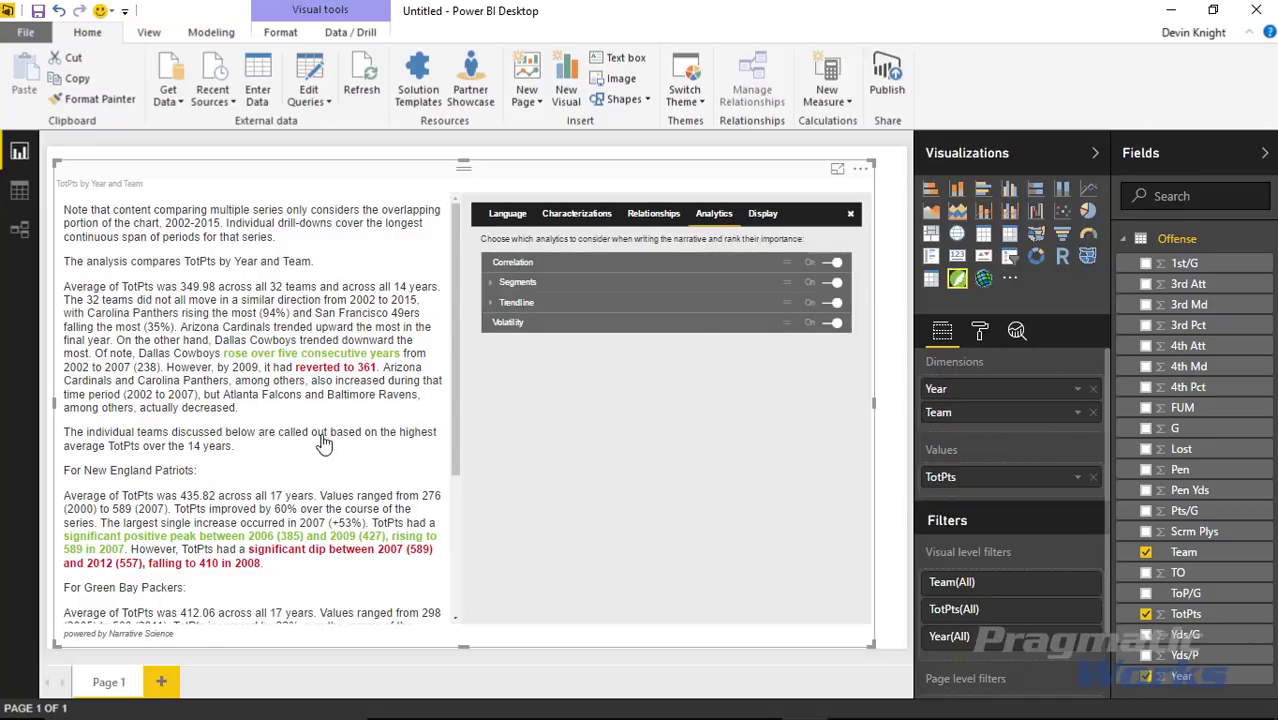
left_click(491, 304)
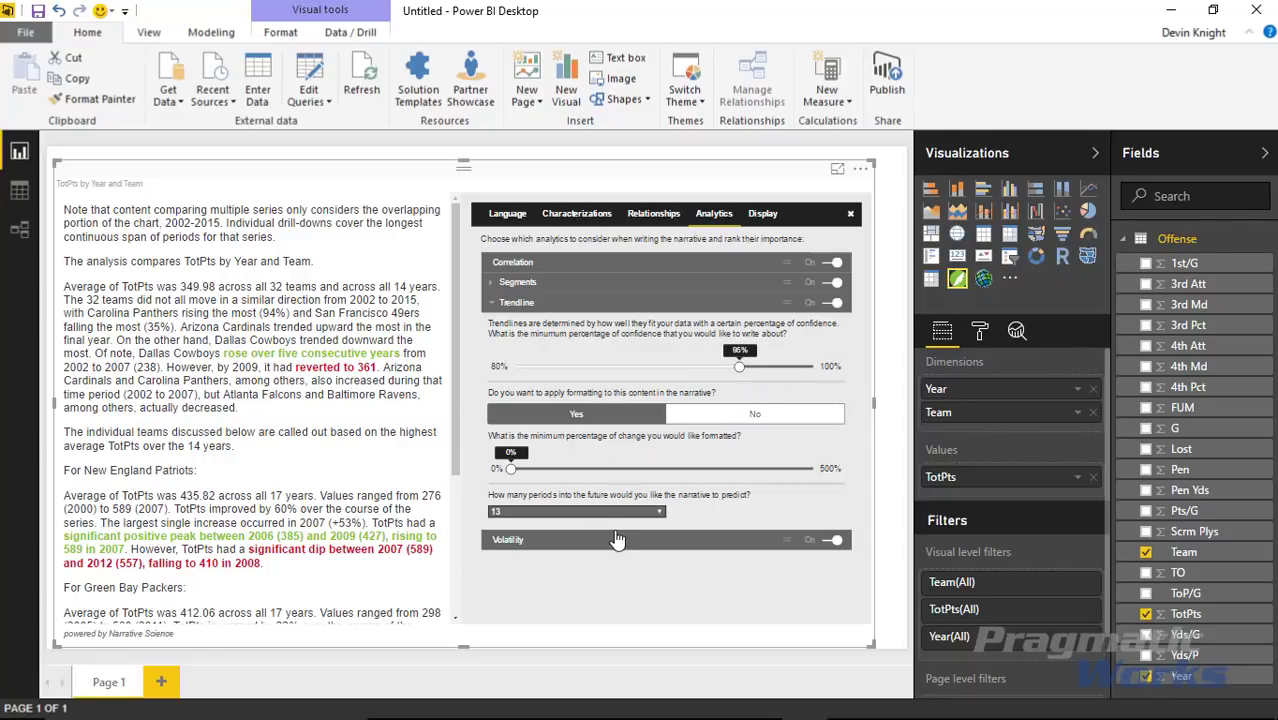
left_click(493, 303)
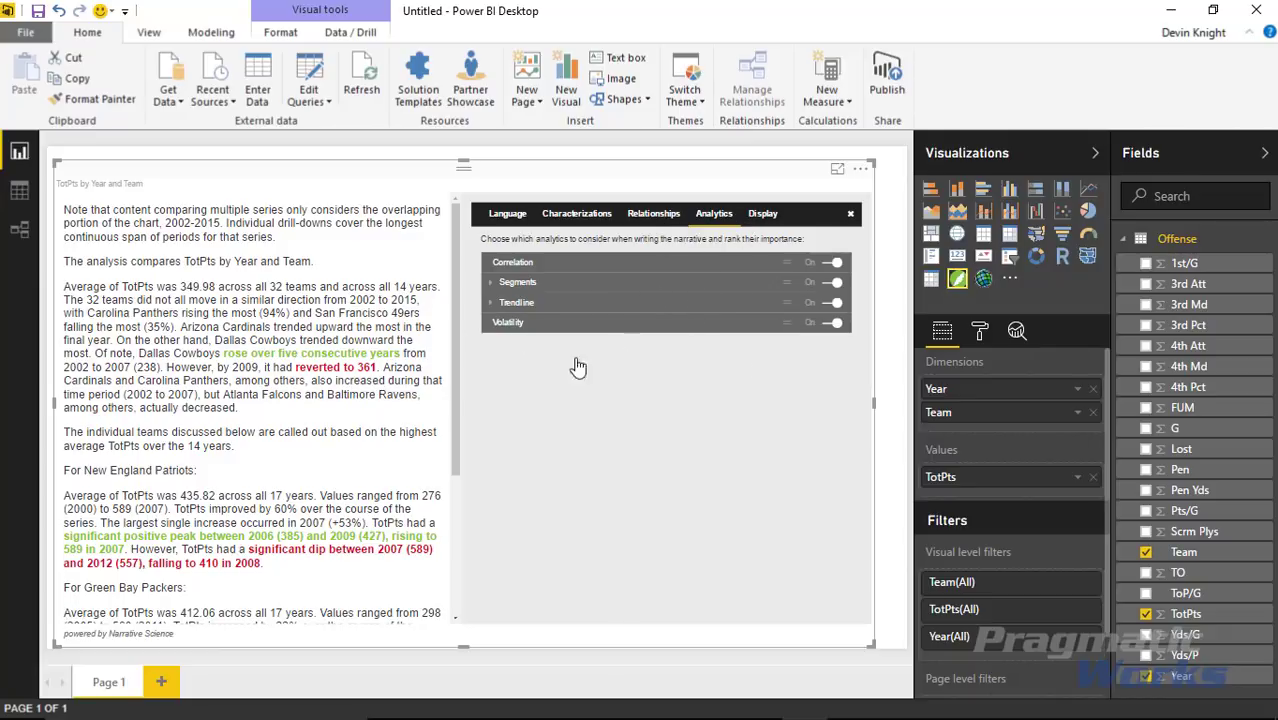
left_click(850, 215)
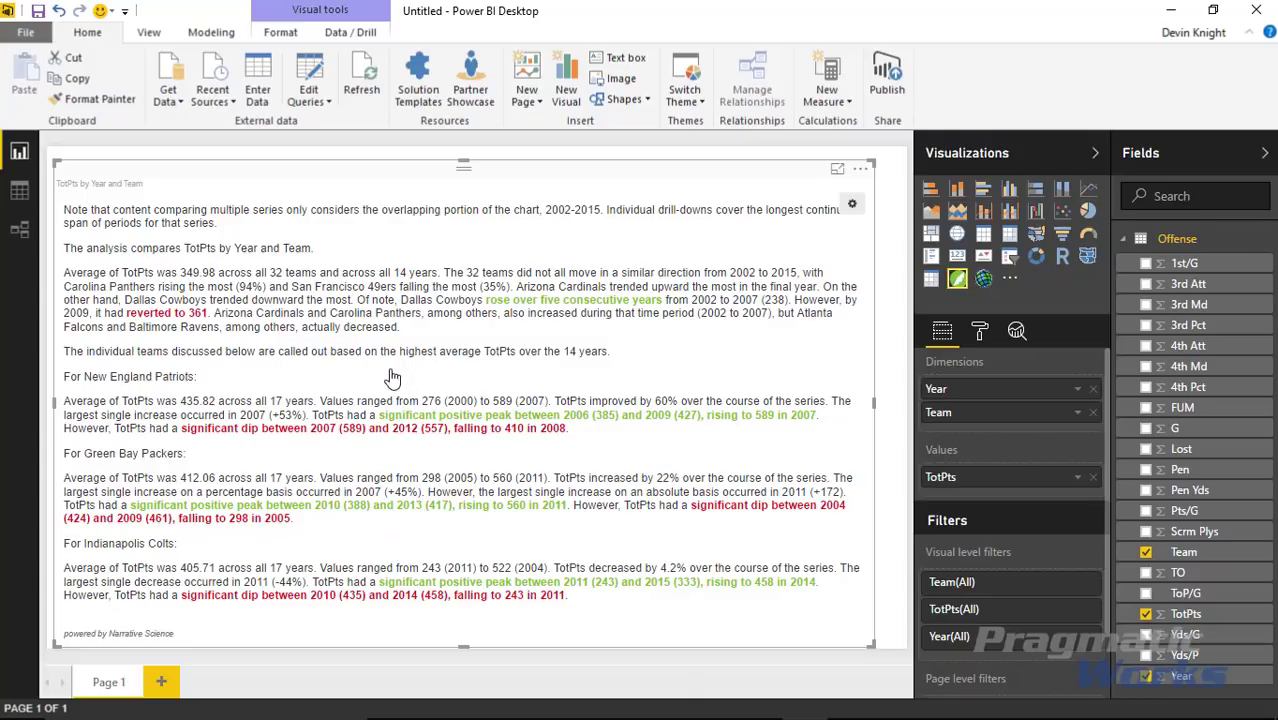
- Shrink the narrative visual to the left half of the page and add an empty stacked column chart beside it
left_click_drag(876, 648, 471, 623)
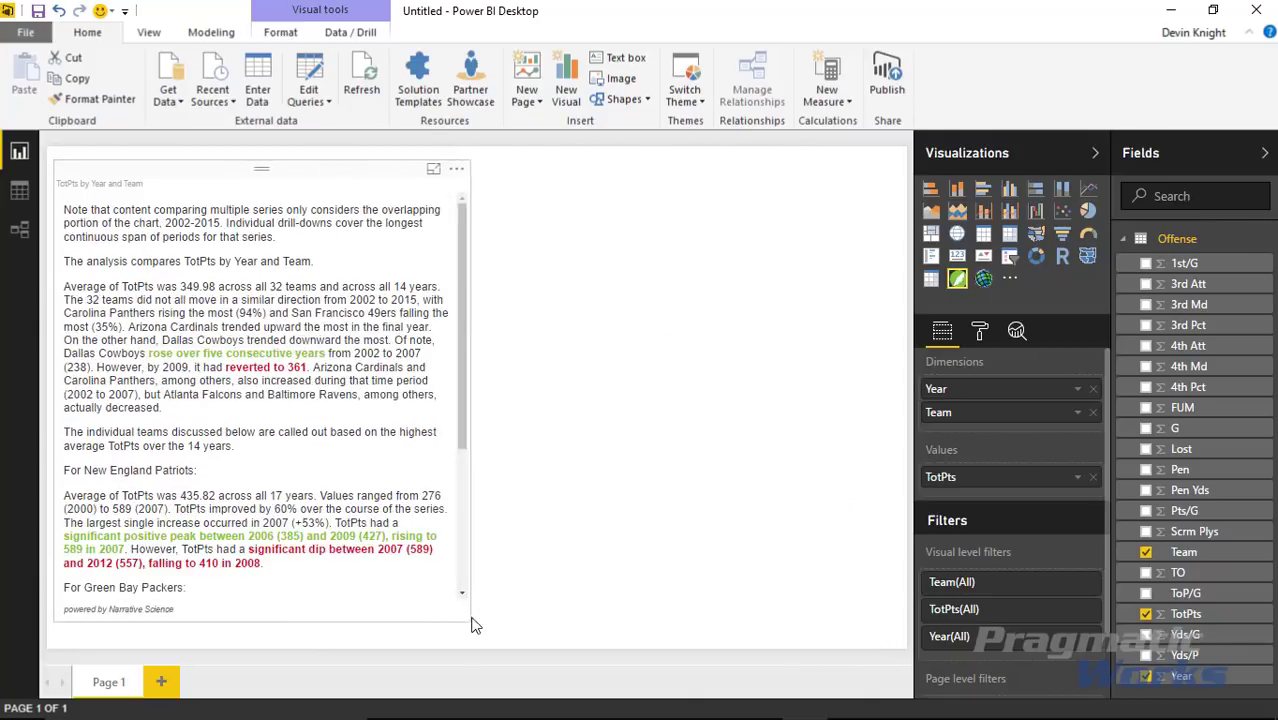
left_click(805, 406)
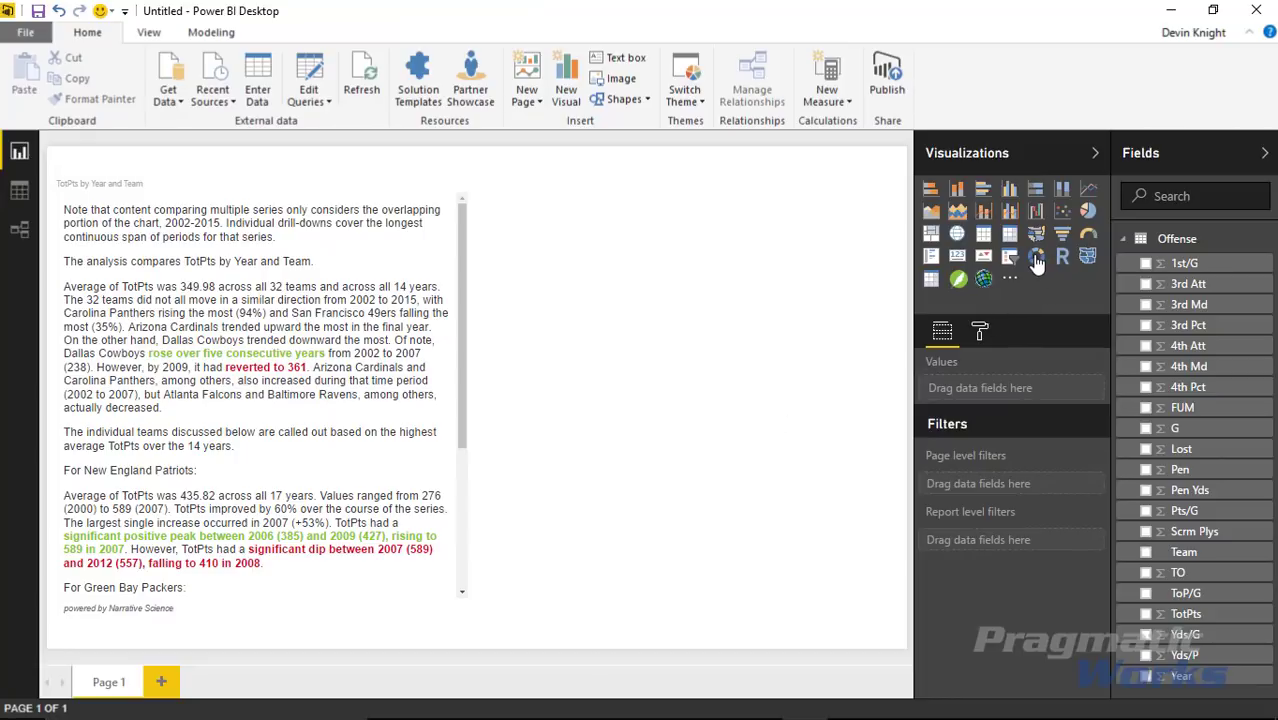
left_click(958, 192)
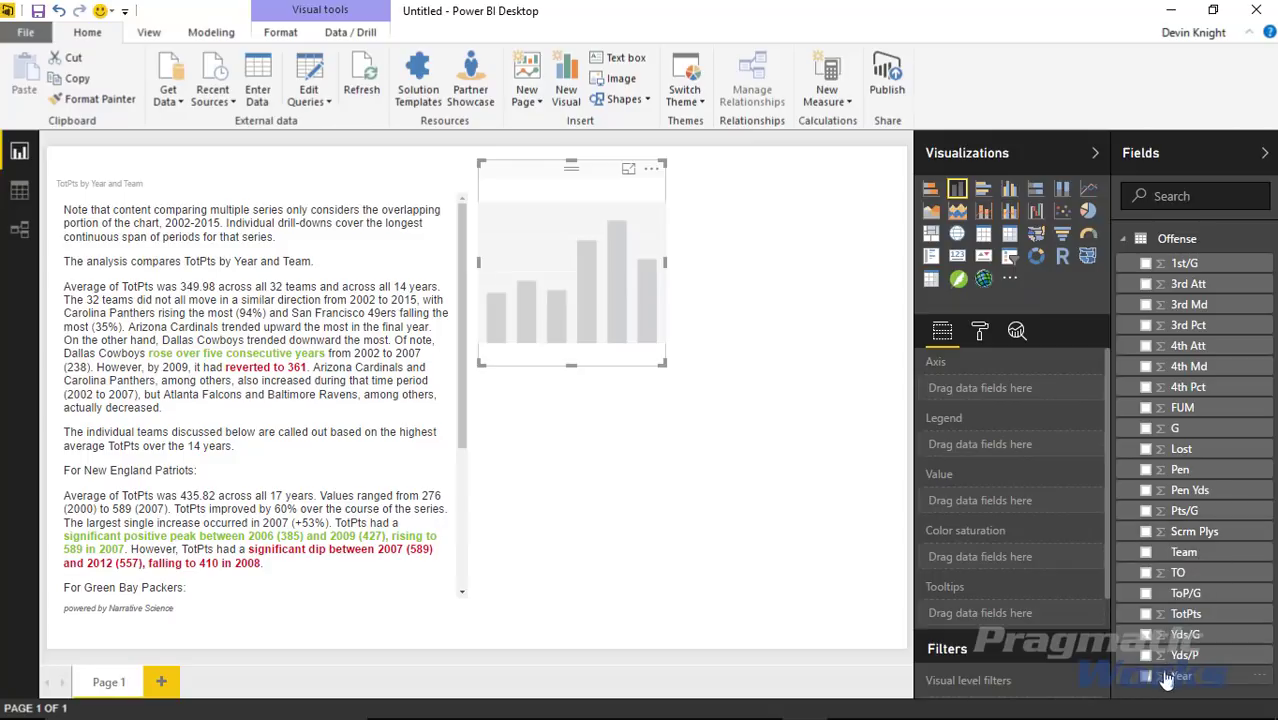
- Plot TotPts by Team in the empty column chart and enlarge it to fill the page width beside the narrative
left_click(1146, 552)
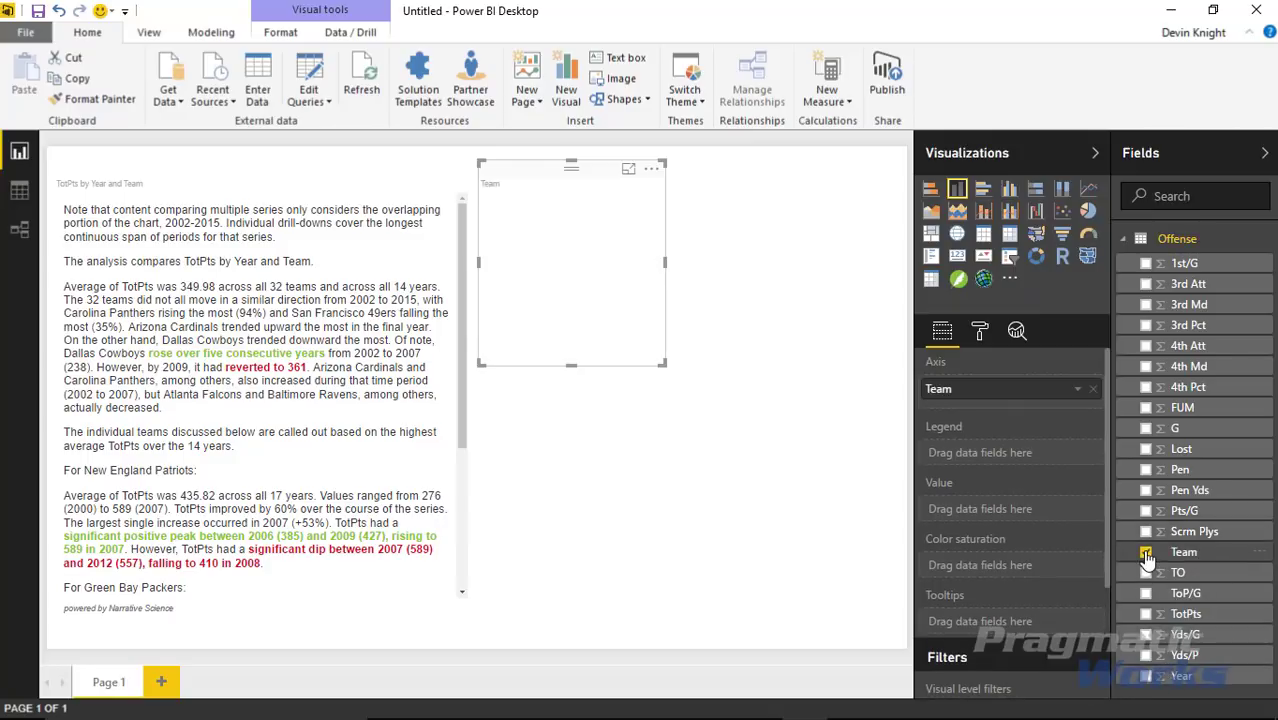
left_click(1146, 614)
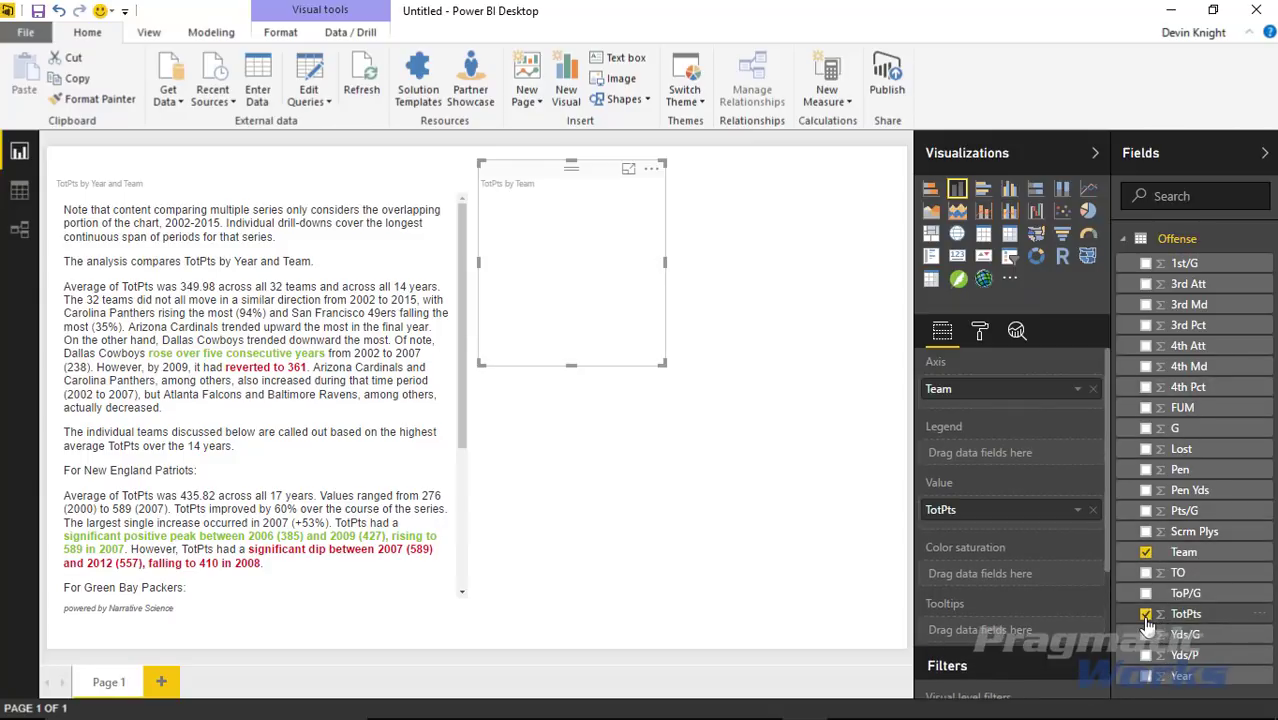
left_click_drag(663, 364, 905, 513)
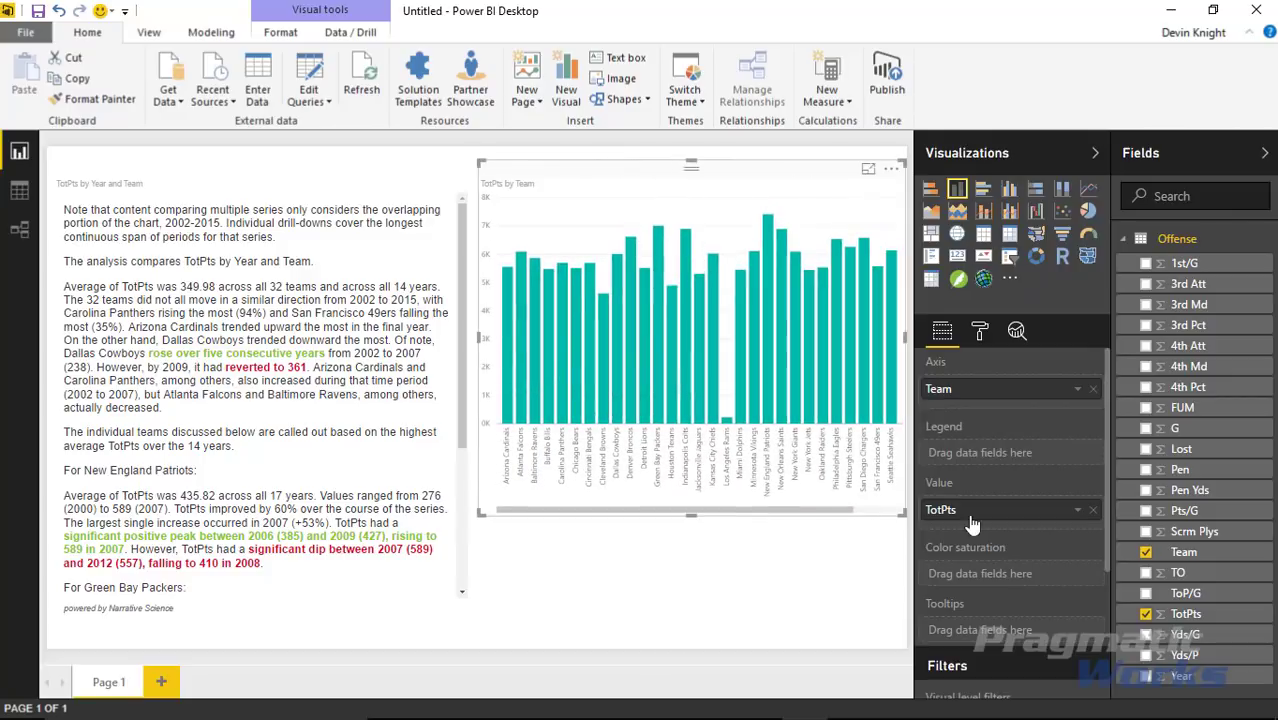
- Cross-filter the narrative by the Los Angeles Rams, adding the Indianapolis Colts, Dallas Cowboys, Cincinnati Bengals and Atlanta Falcons, and clear the selection
mouse_move(727, 425)
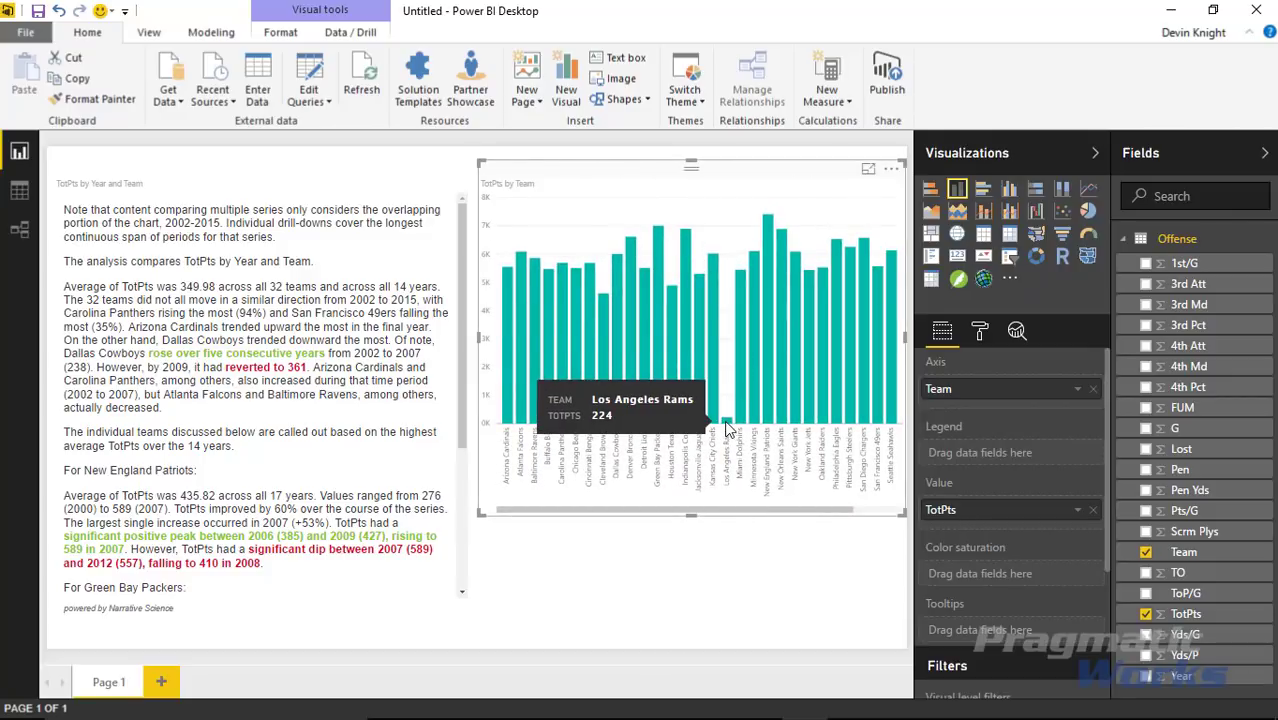
left_click(727, 421)
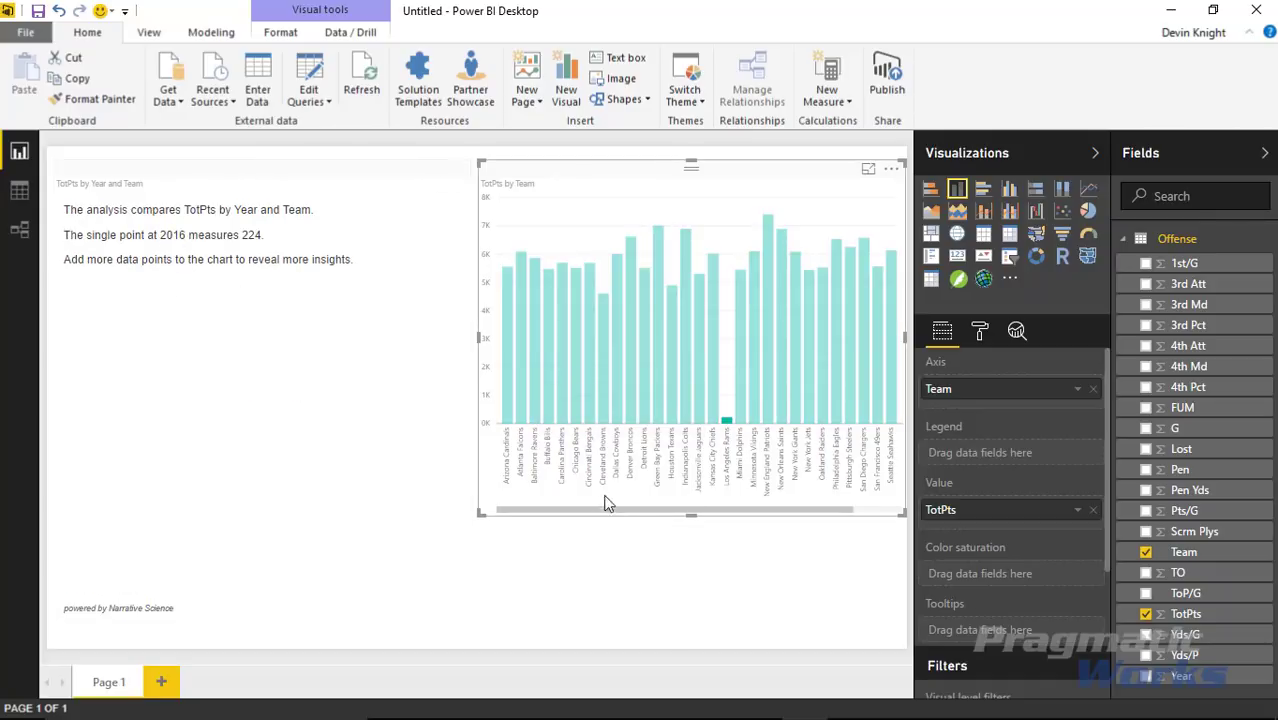
left_click(684, 368, "ctrl")
left_click(616, 372, "ctrl")
left_click(589, 374, "ctrl")
left_click(521, 377, "ctrl")
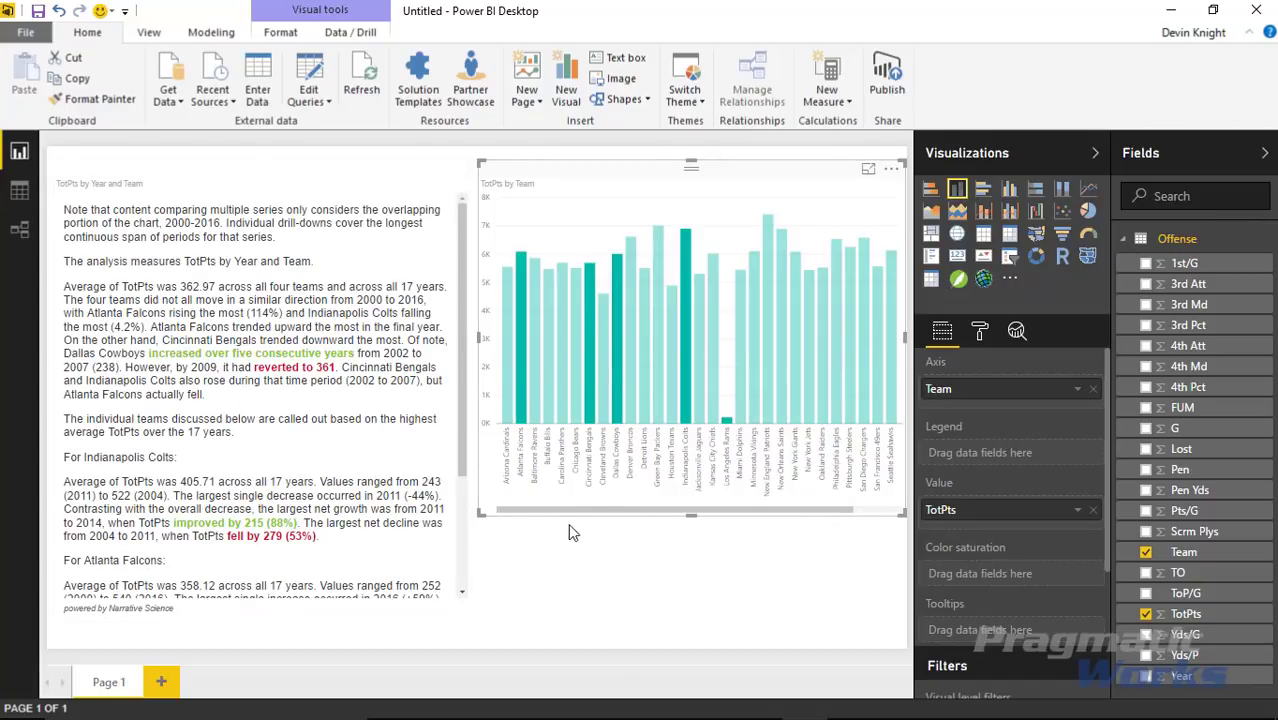
left_click(583, 247)
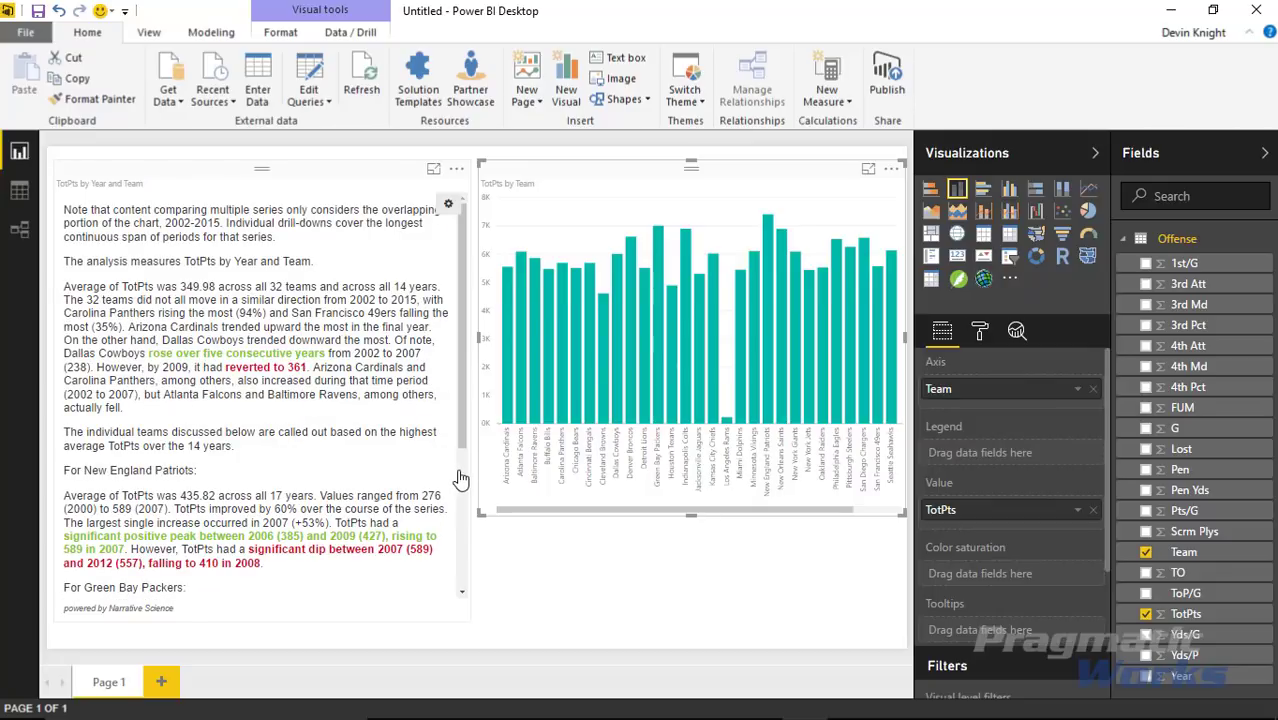
left_click(500, 602)
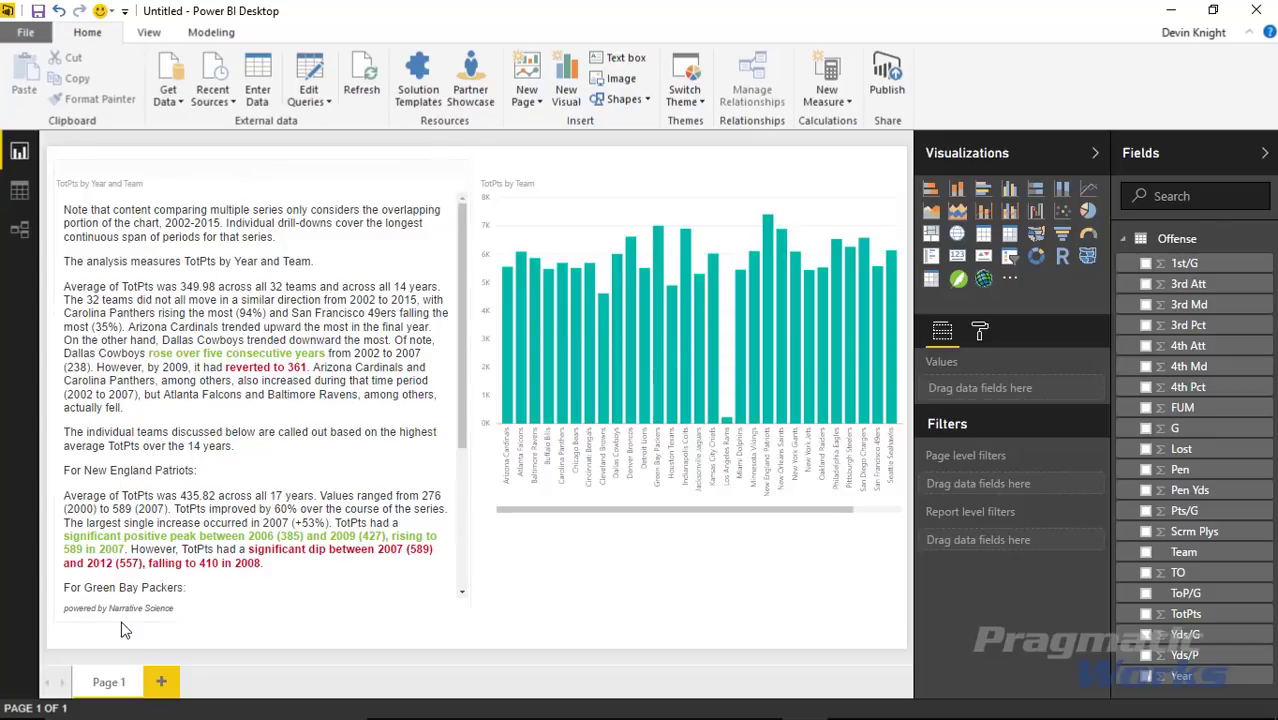
- Insert a rectangle and reshape it into a thin strip covering the "powered by Narrative Science" footer below the narrative
left_click(624, 99)
left_click(638, 123)
left_click_drag(301, 294, 234, 509)
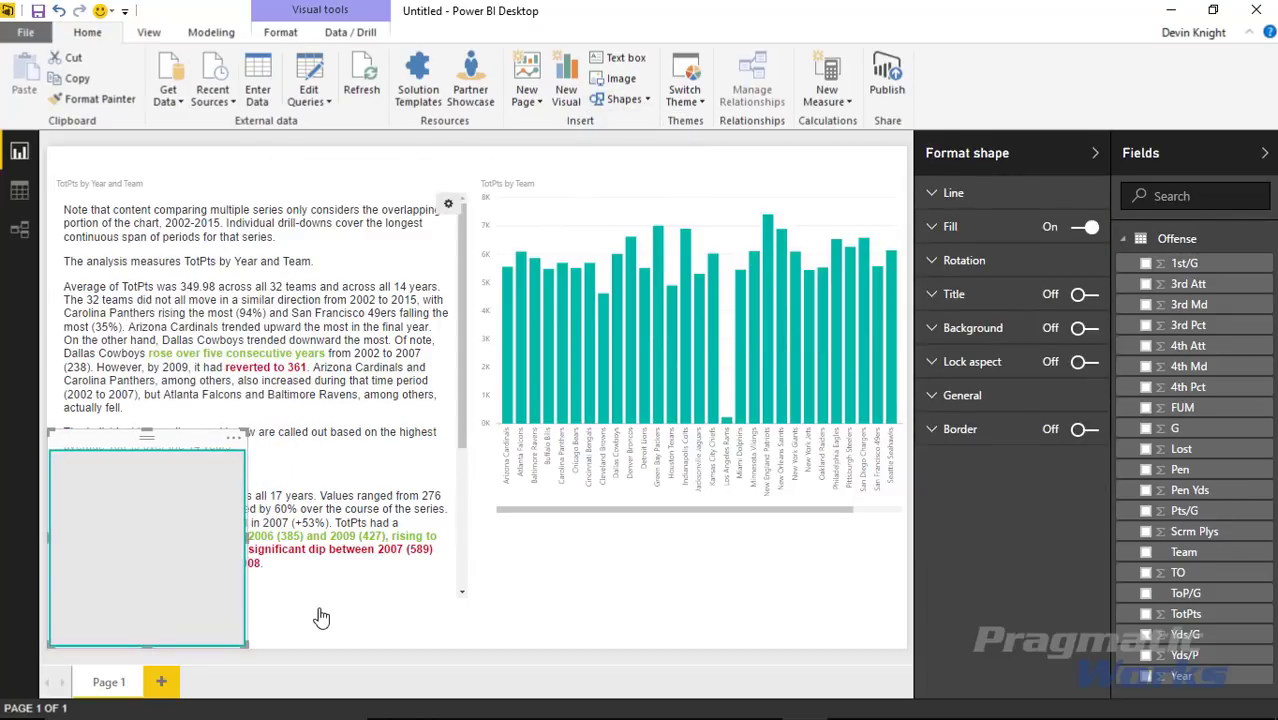
left_click_drag(247, 436, 381, 600)
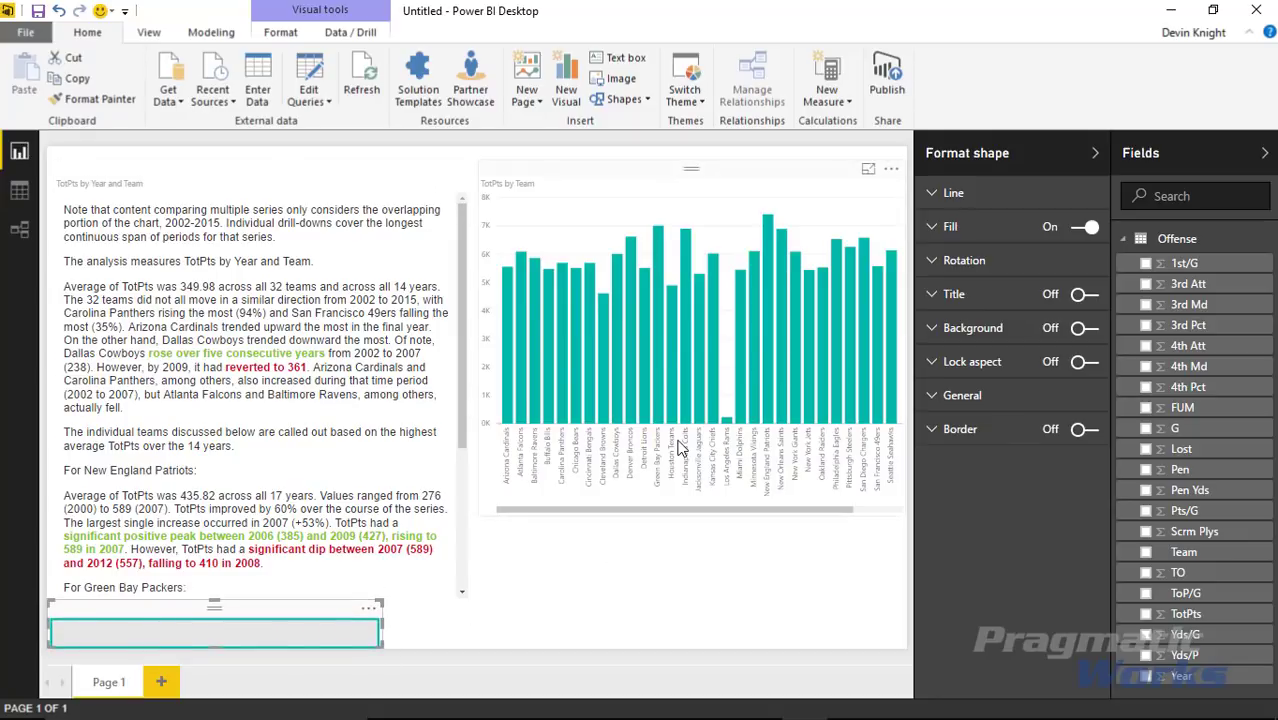
- Set the rectangle's fill color and line color to white so it blends into the page, and deselect it
left_click(368, 609)
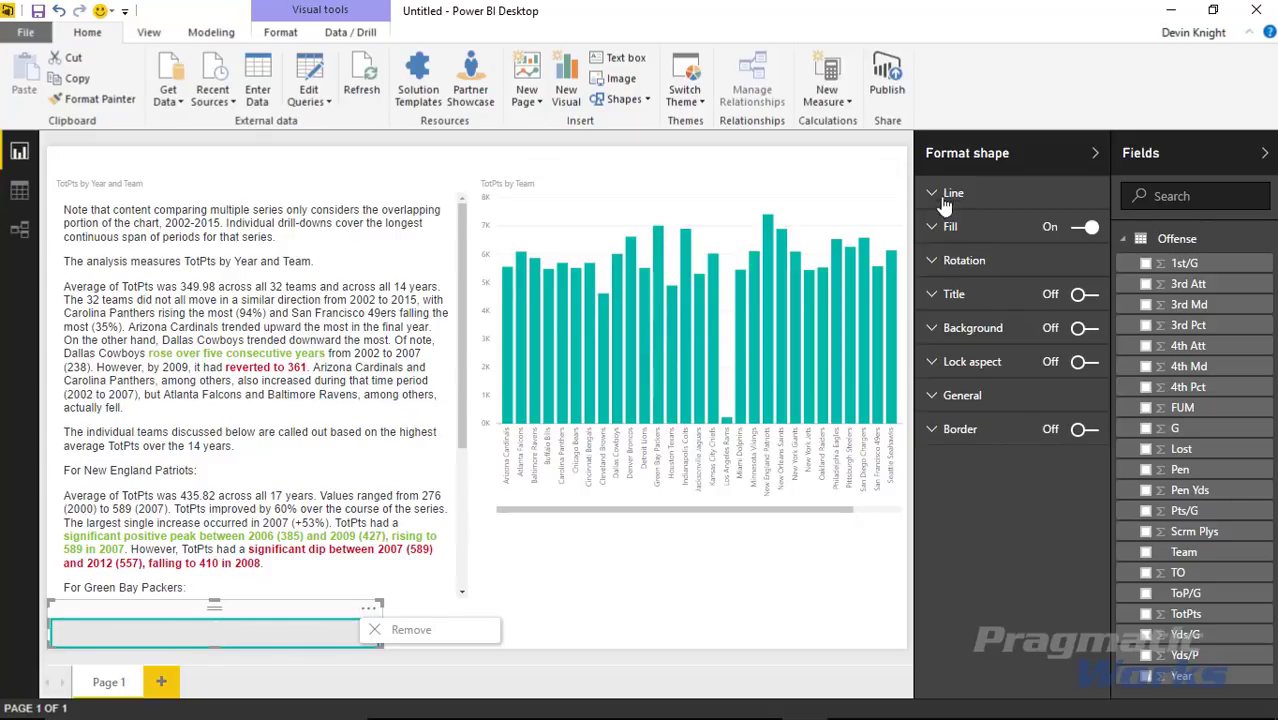
left_click(933, 230)
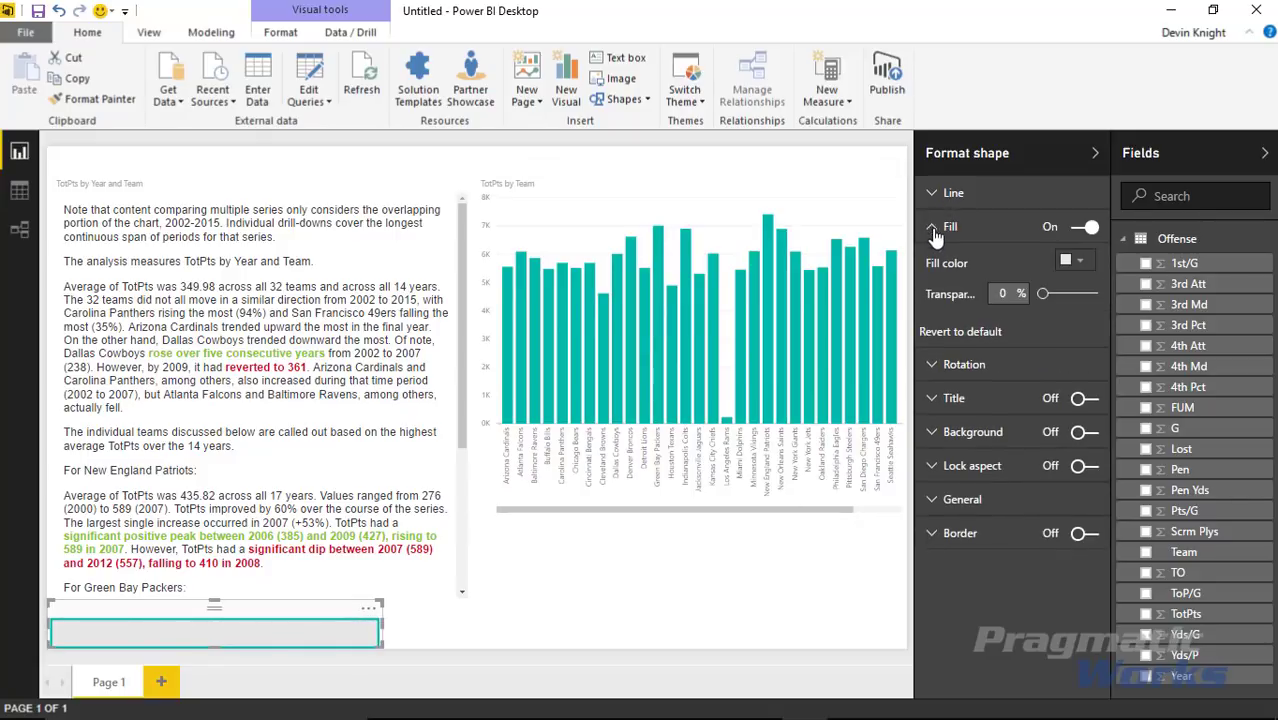
left_click(1080, 262)
left_click(945, 303)
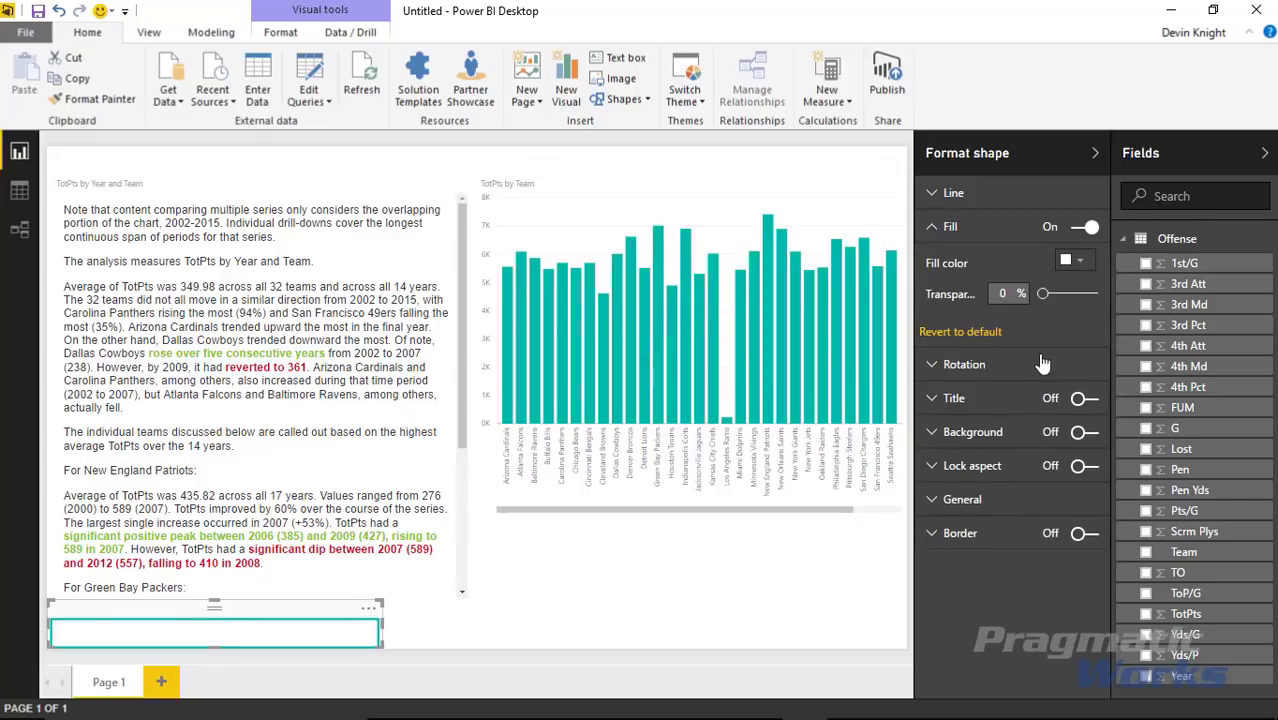
left_click(933, 227)
left_click(933, 193)
left_click(1075, 230)
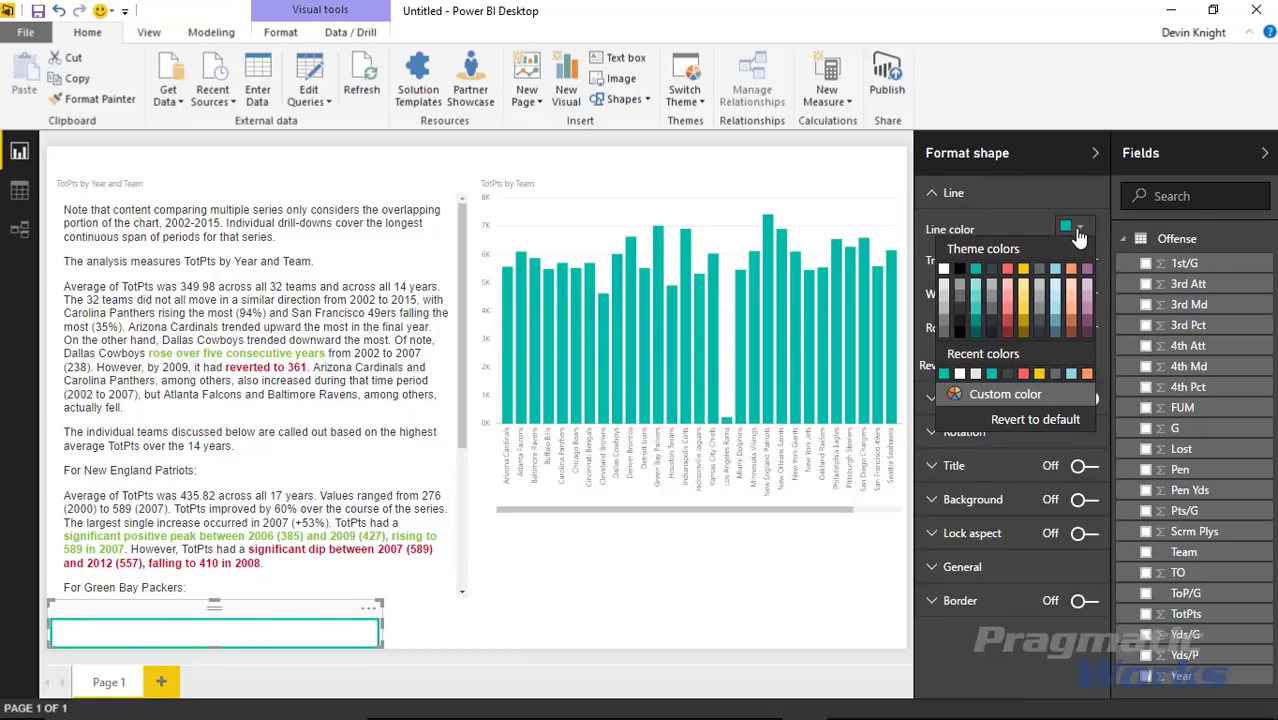
left_click(946, 274)
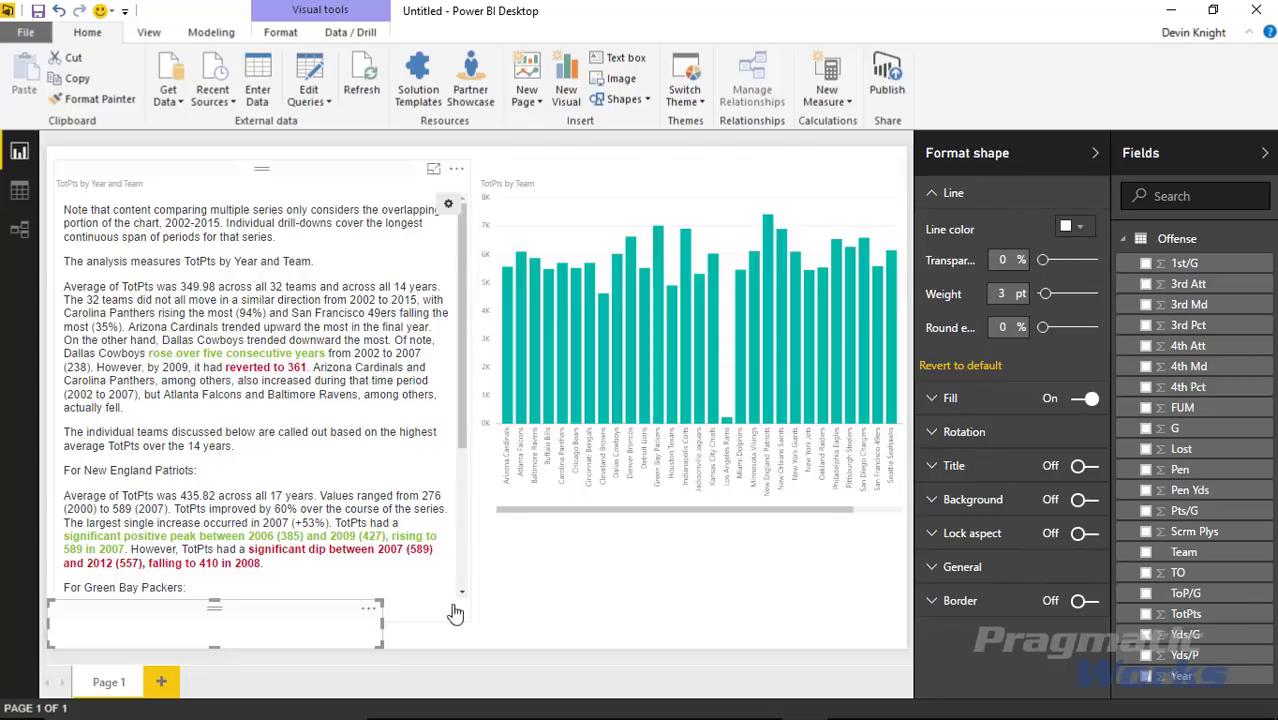
left_click(535, 630)
left_click(203, 626)
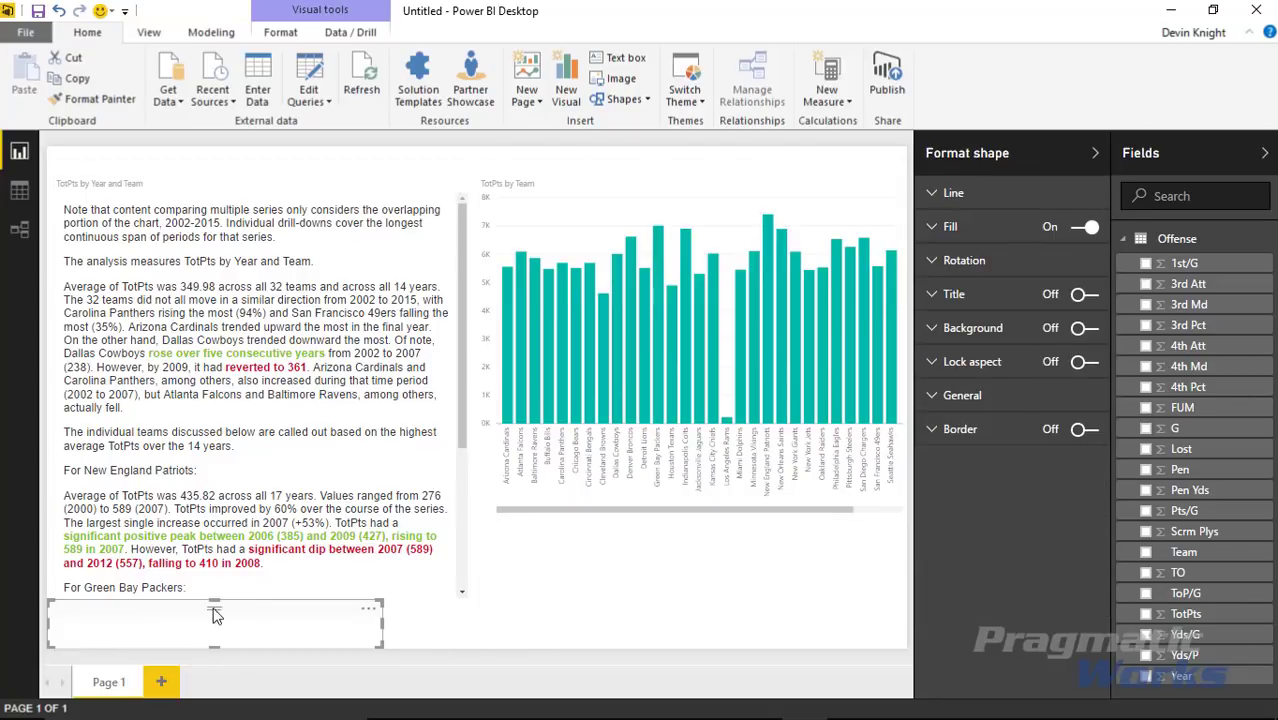
left_click(522, 602)
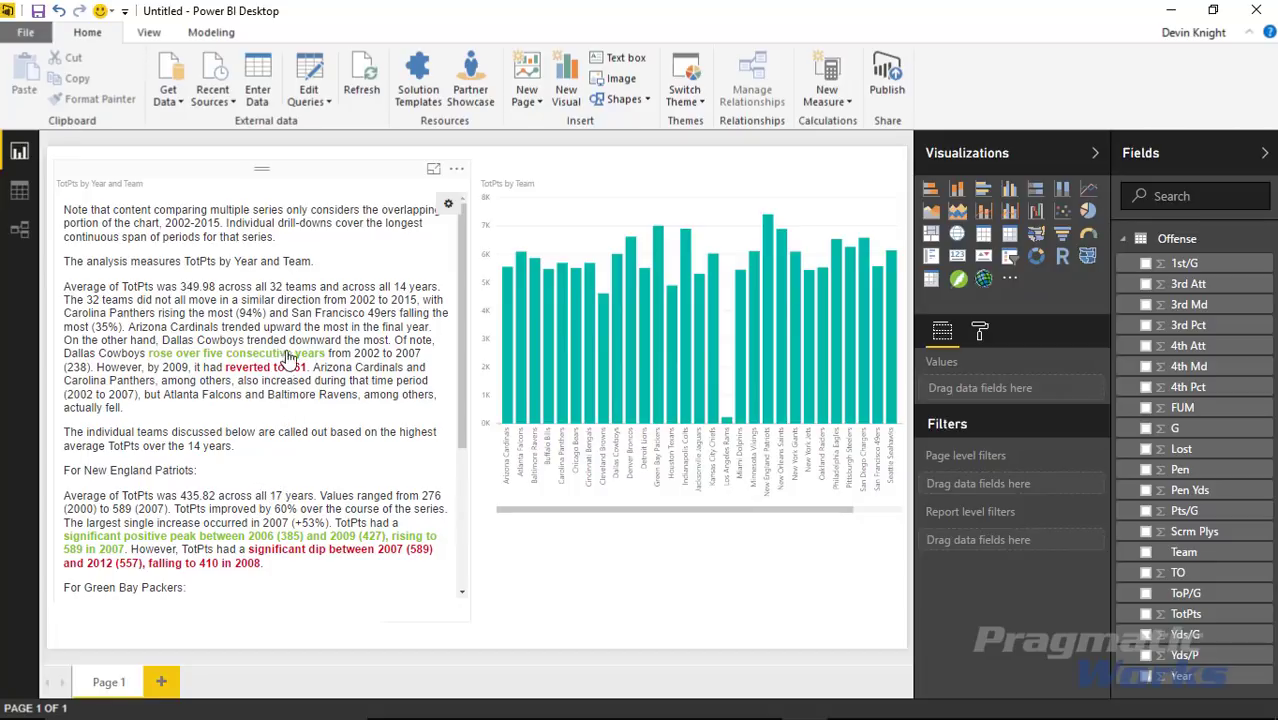
- Read through the narrative from the overall team comparison to the individual team sections
scroll(288, 420, "down", 5)
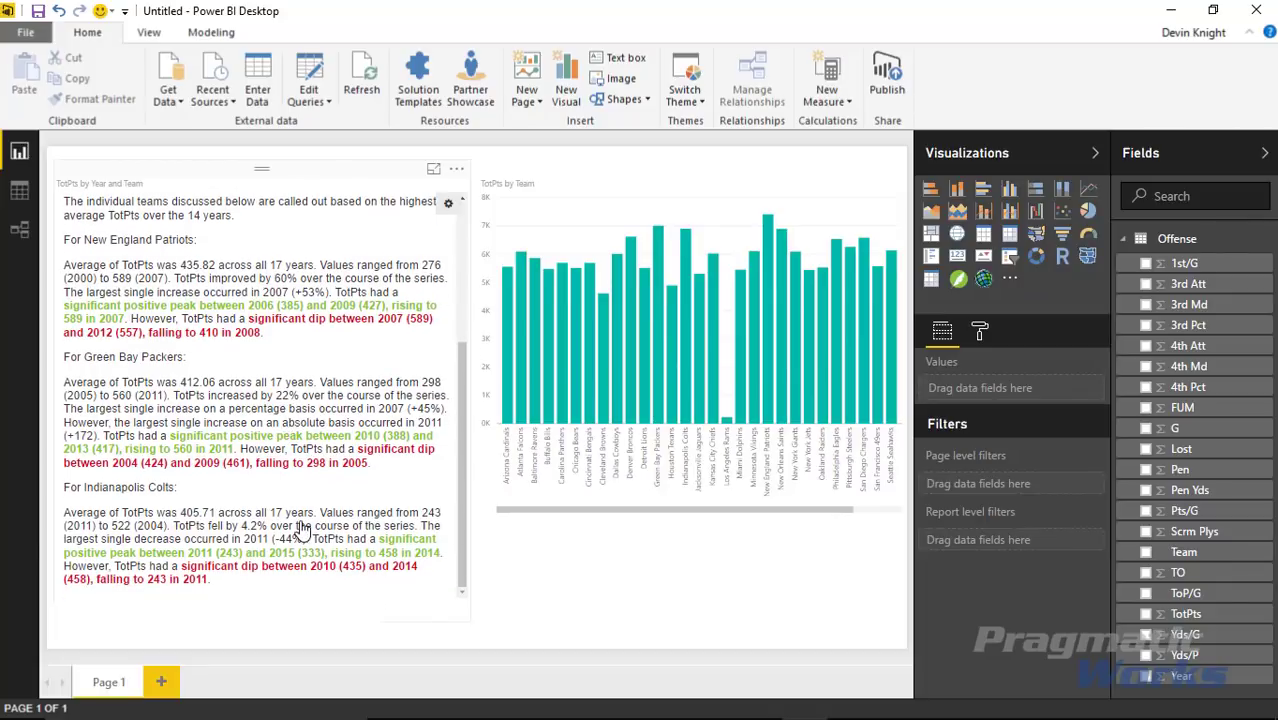
scroll(295, 525, "up", 5)
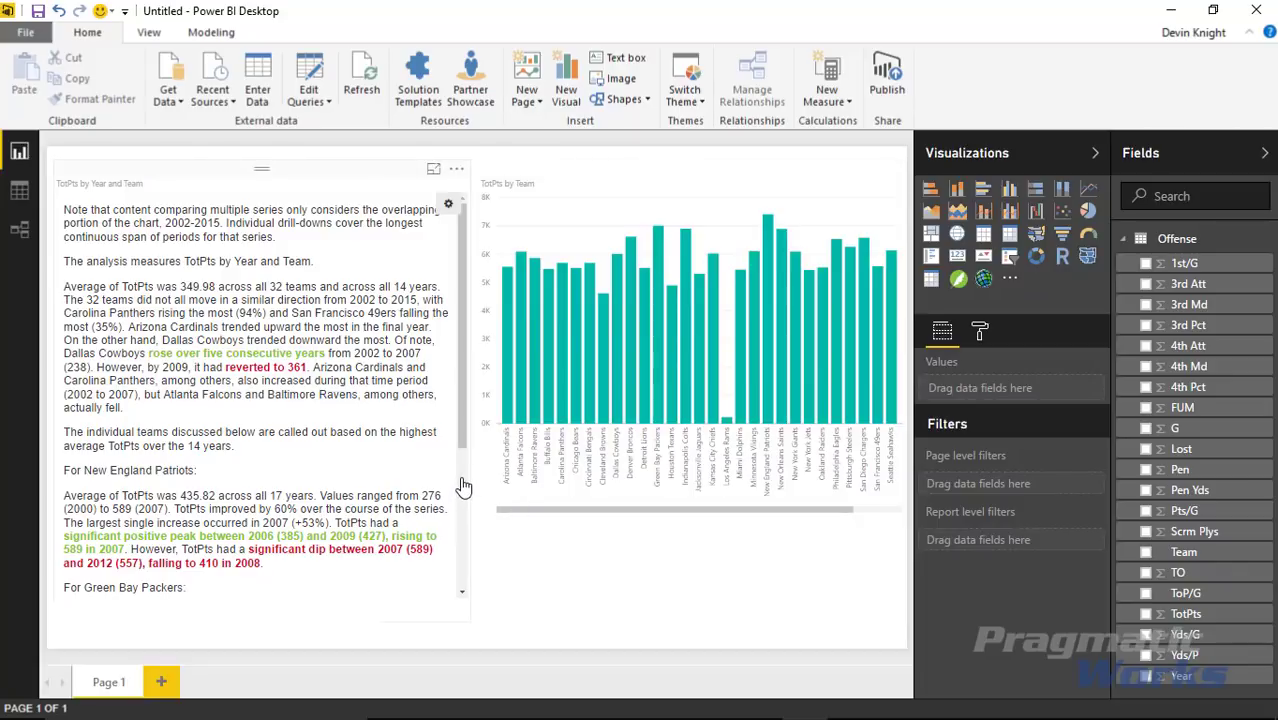
scroll(463, 487, "down", 3)
scroll(463, 487, "up", 3)
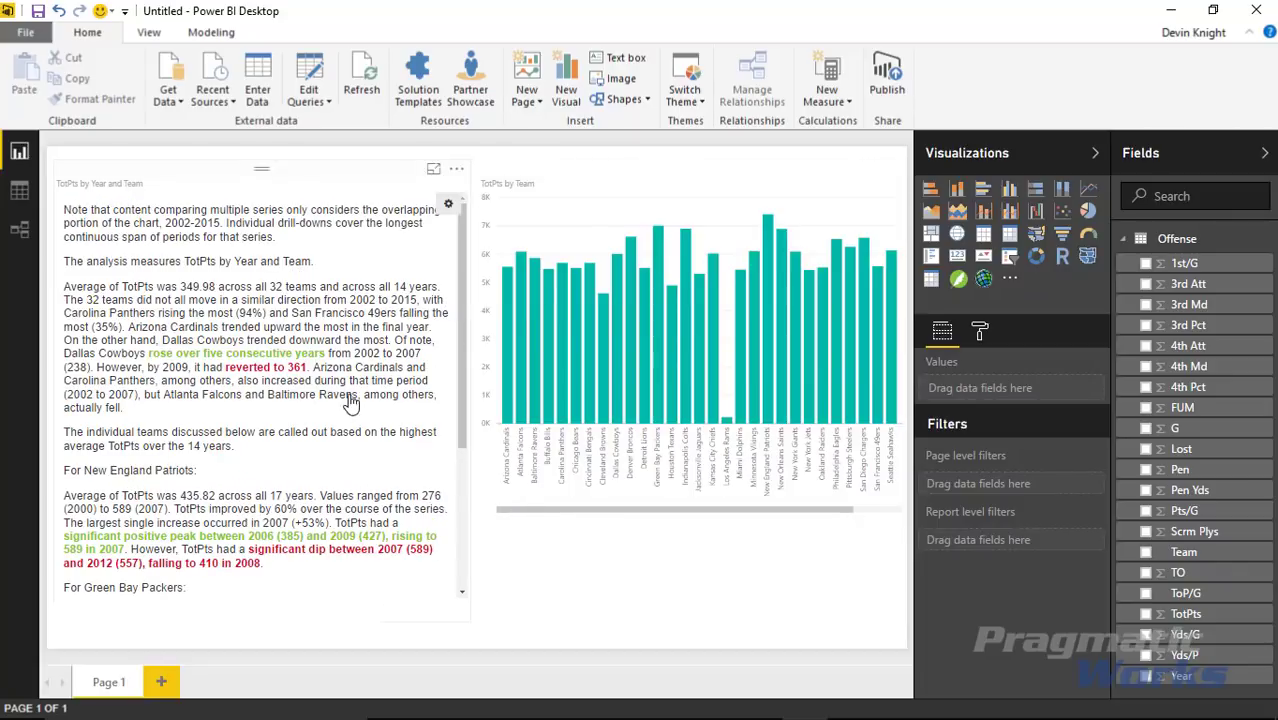